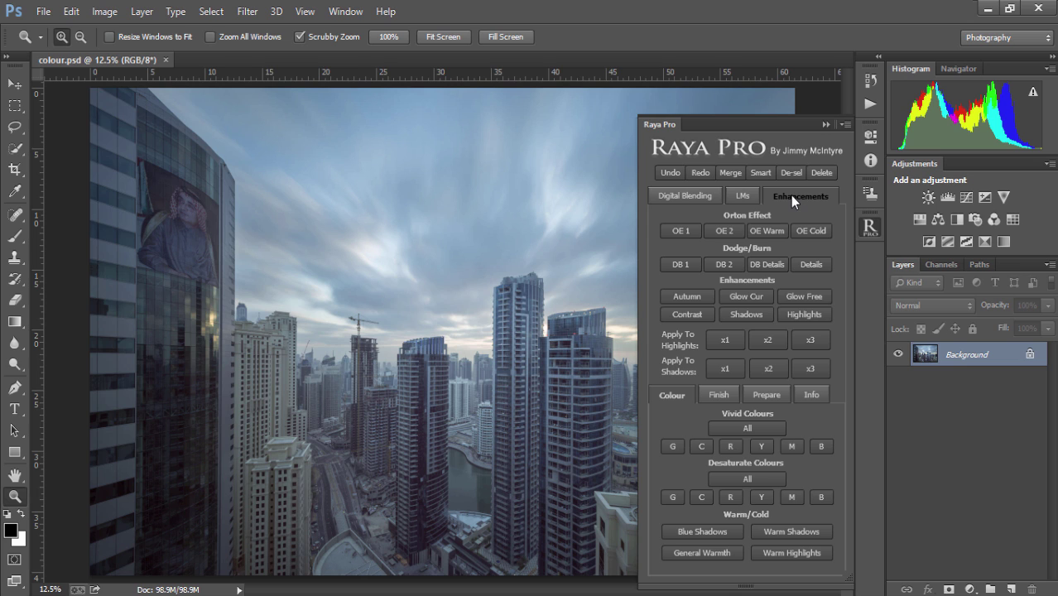
- Switch Raya Pro to its Digital Blending tab for the city skyline photo
click(678, 193)
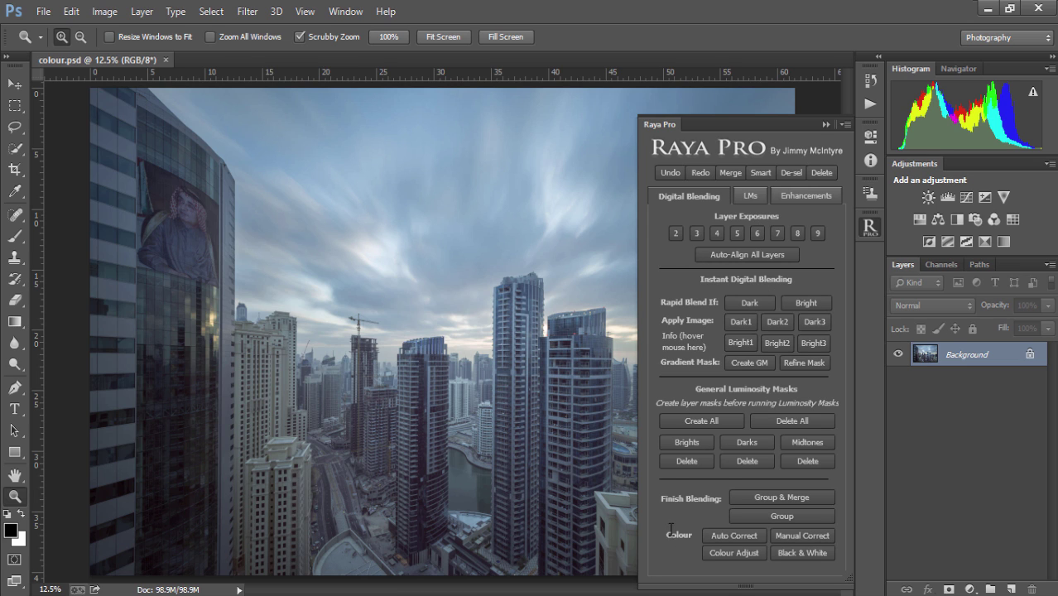
- Auto-correct the skyline colours onto a Colour Layer and toggle it to compare with the original
click(721, 534)
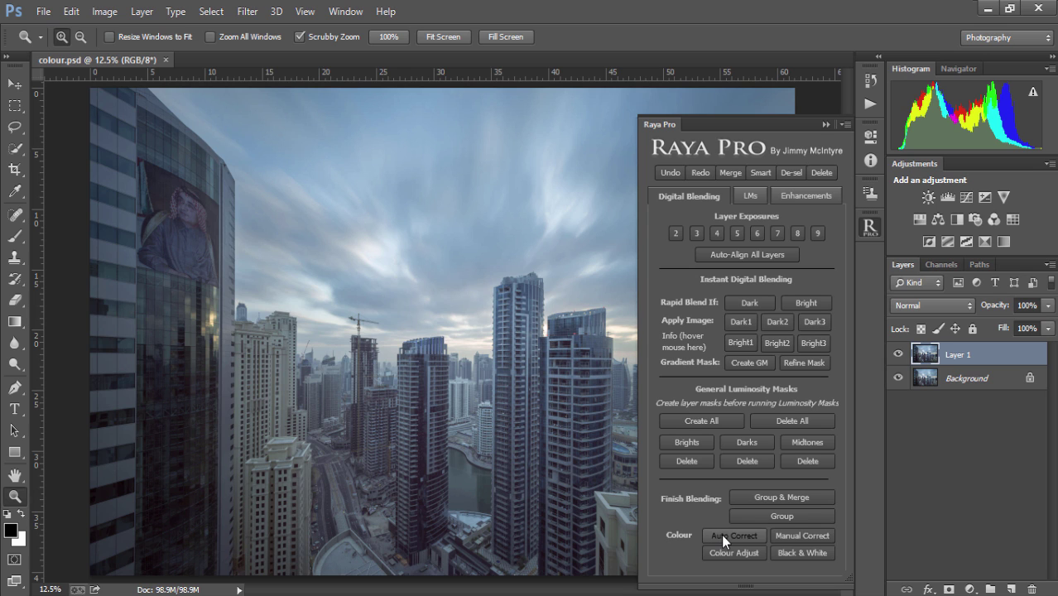
click(869, 229)
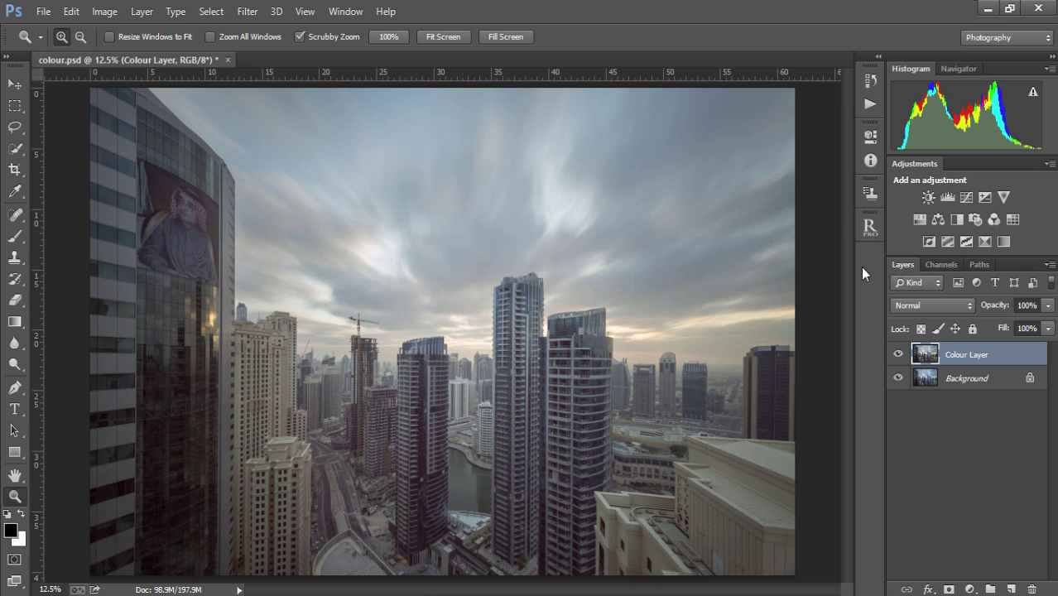
click(897, 354)
click(897, 354)
click(901, 354)
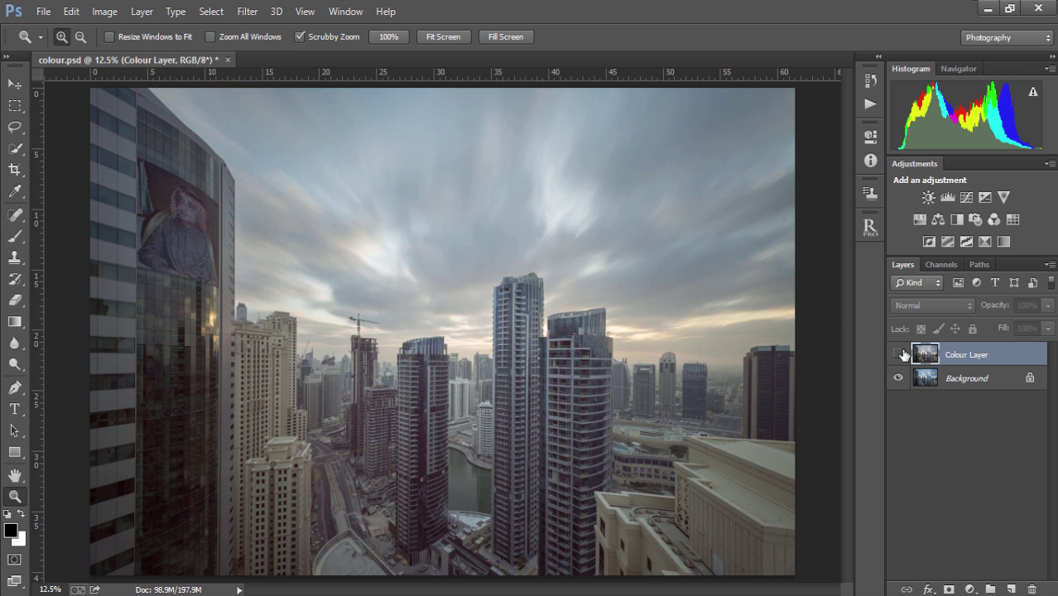
click(898, 355)
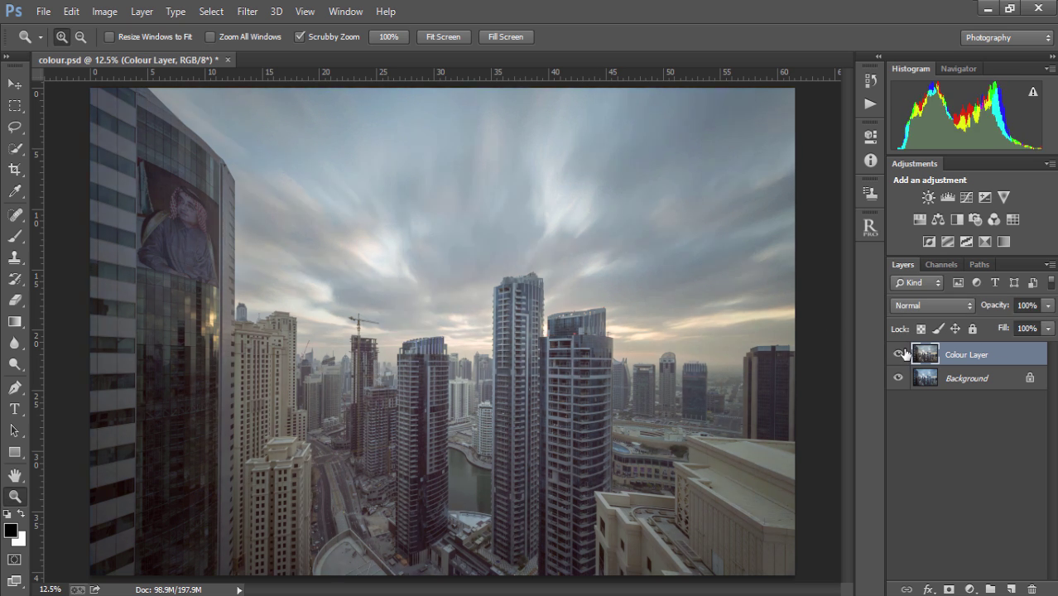
click(870, 227)
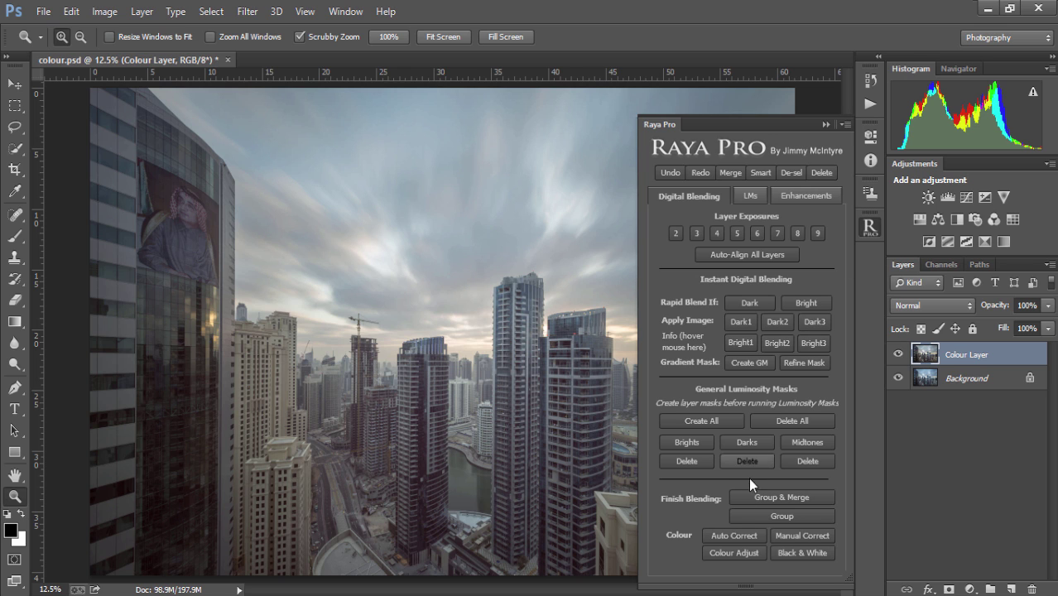
- Add a luminosity Colour Adjust layer with the Cyans slider lowered to darken the sky
click(732, 553)
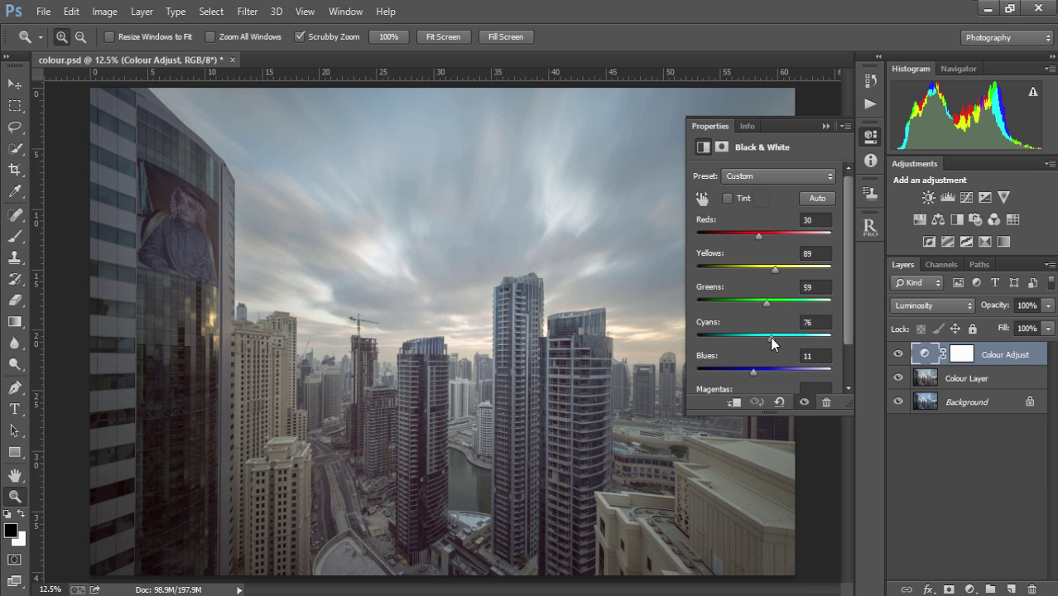
drag(770, 336, 700, 328)
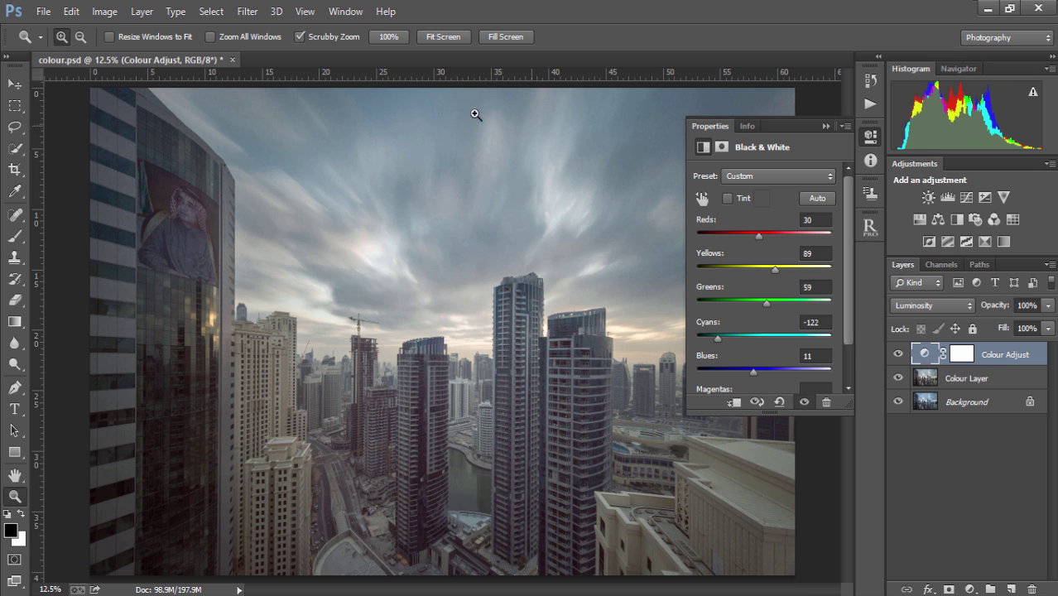
click(869, 226)
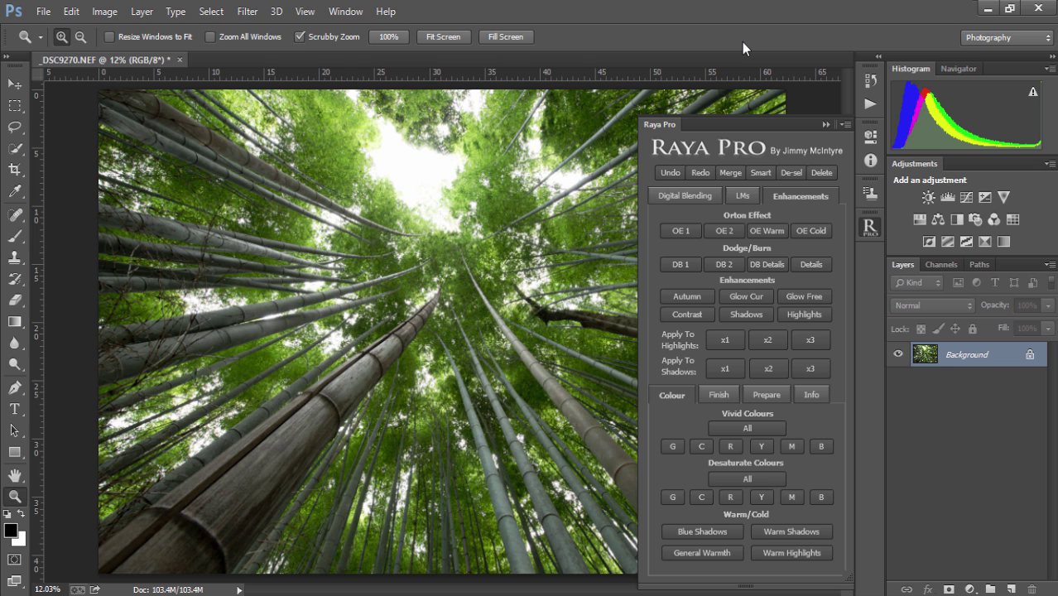
- Add Autumn Colours at 100% opacity plus a Vivid Reds layer at 30% opacity
click(682, 299)
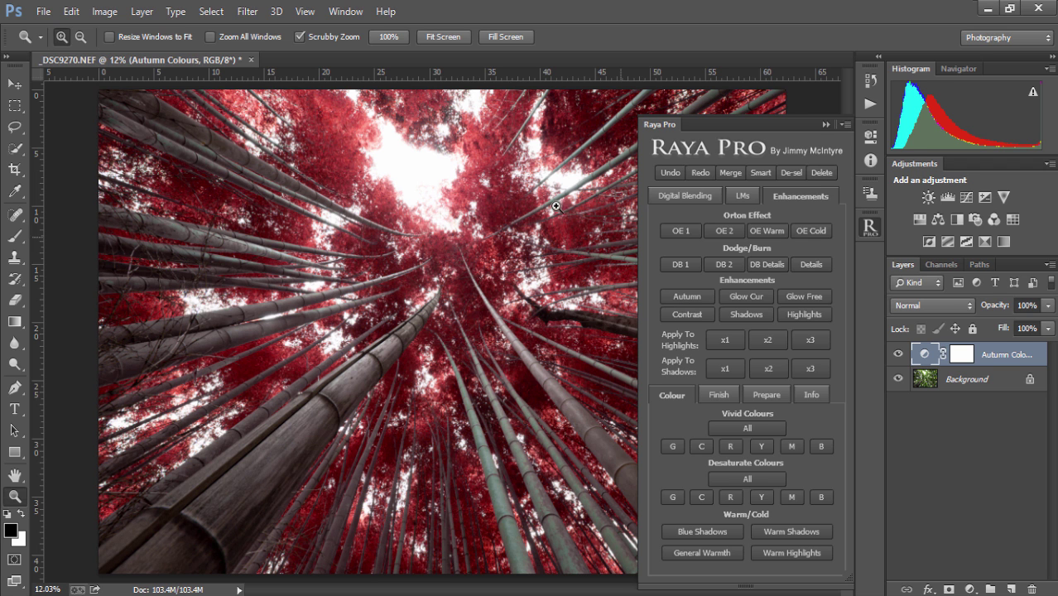
click(1035, 306)
drag(1002, 308, 994, 307)
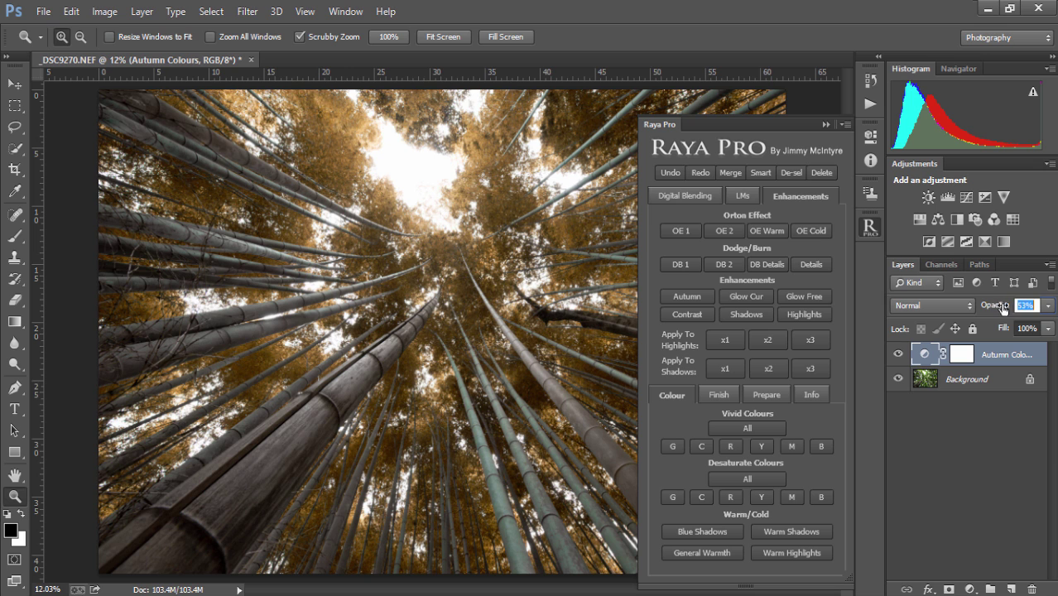
text(100)
key(Return)
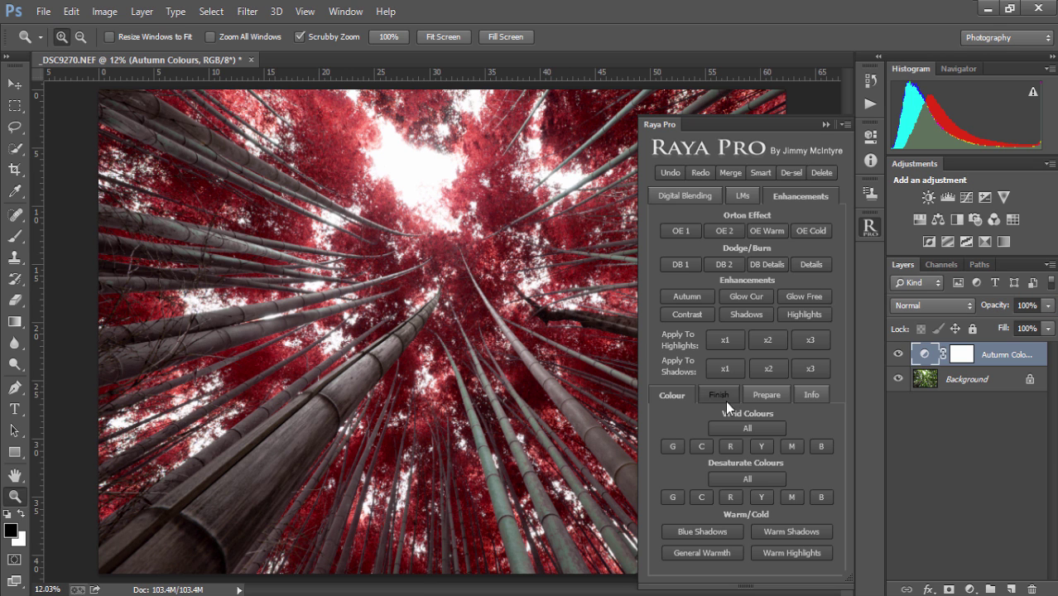
click(729, 447)
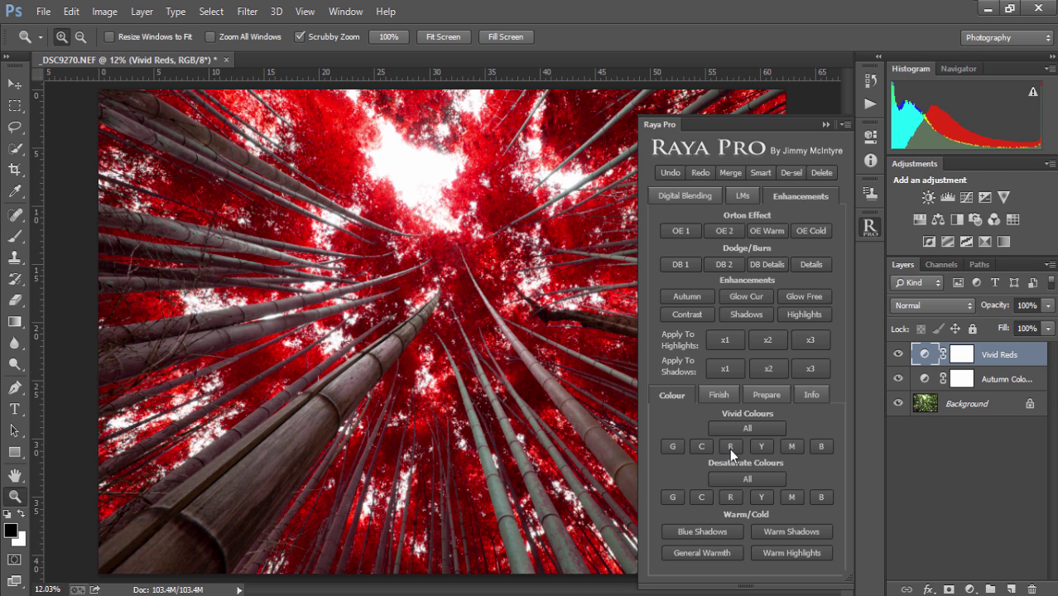
drag(994, 305, 952, 304)
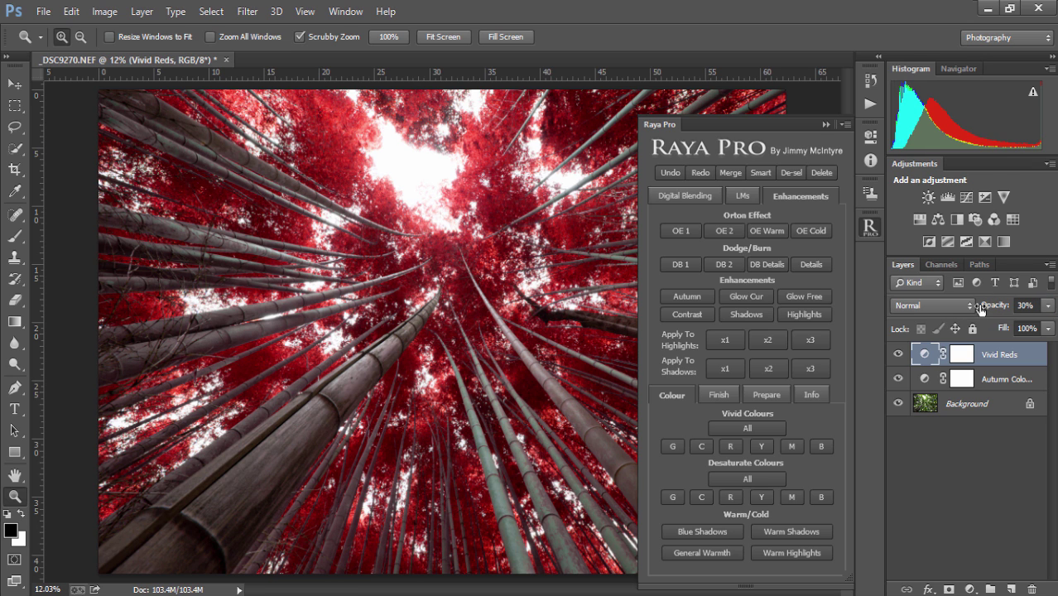
- Add the OE 2 Orton glow with a Gaussian blur and apply it to the shadows (x1)
click(725, 231)
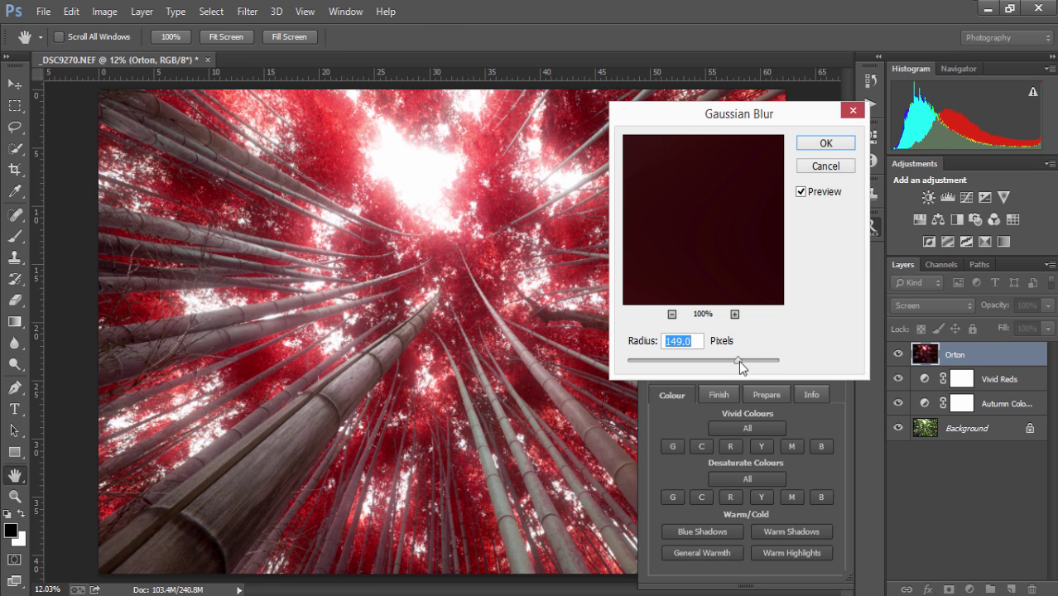
mouse_move(738, 360)
mouse_down()
mouse_move(686, 361)
mouse_move(741, 363)
mouse_move(732, 366)
mouse_up()
click(810, 144)
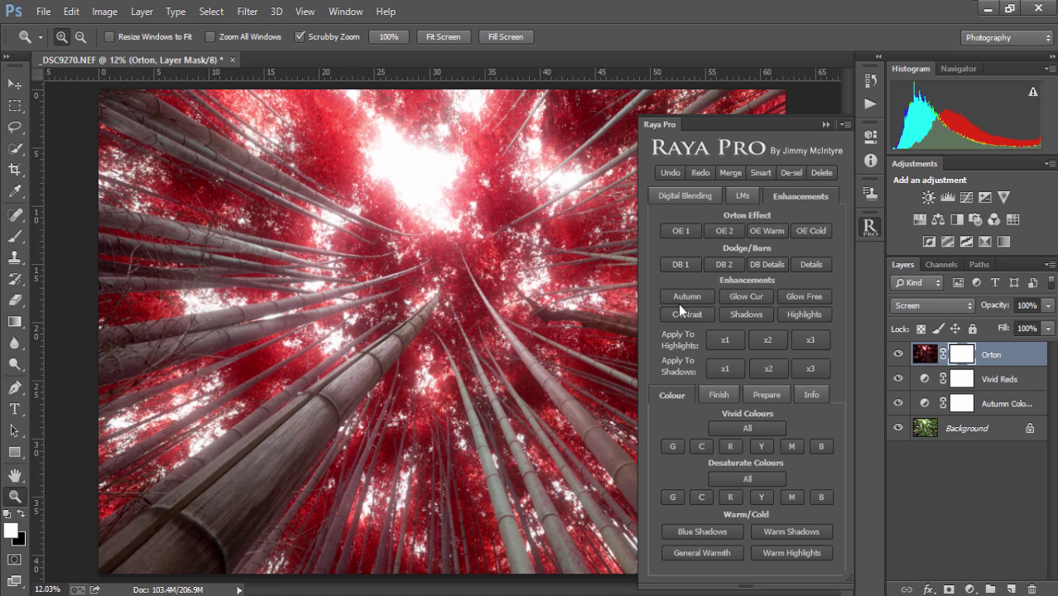
click(722, 366)
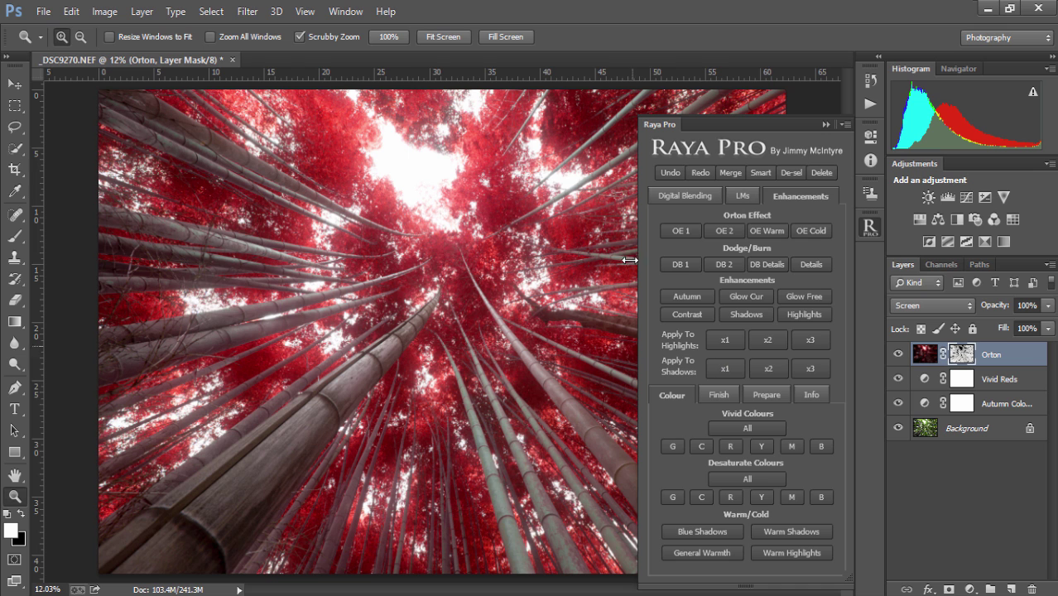
- Compare the image without the Orton glow, then add a Glow Free layer with white as the colour
click(898, 354)
click(898, 355)
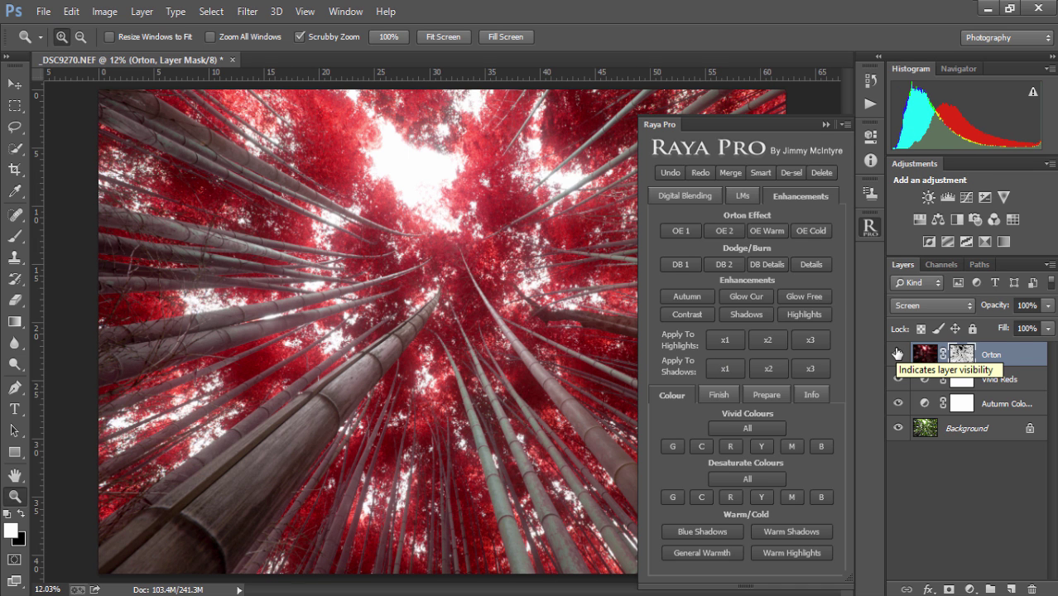
click(803, 295)
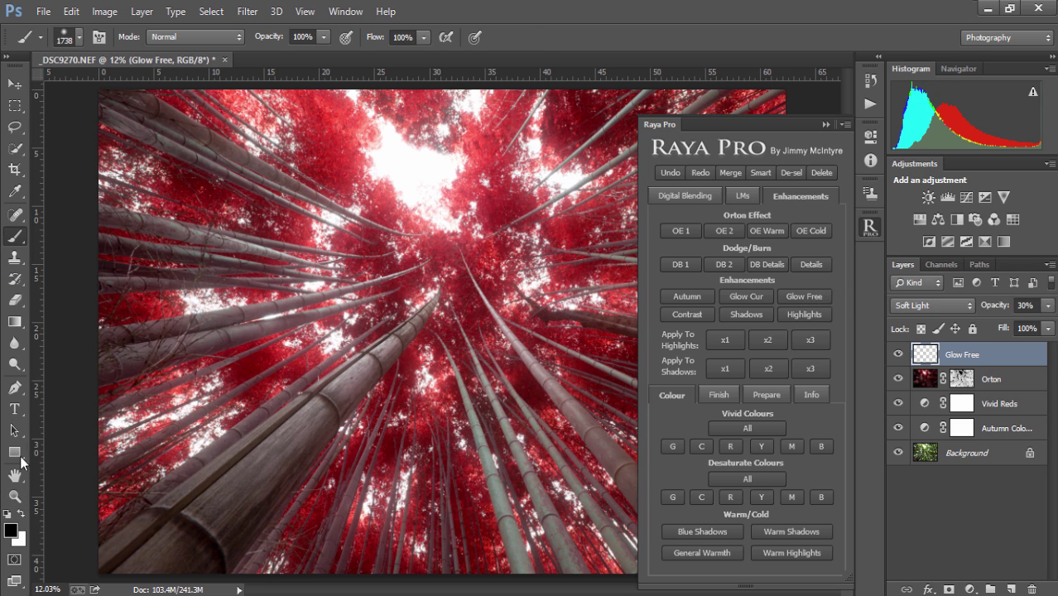
click(21, 514)
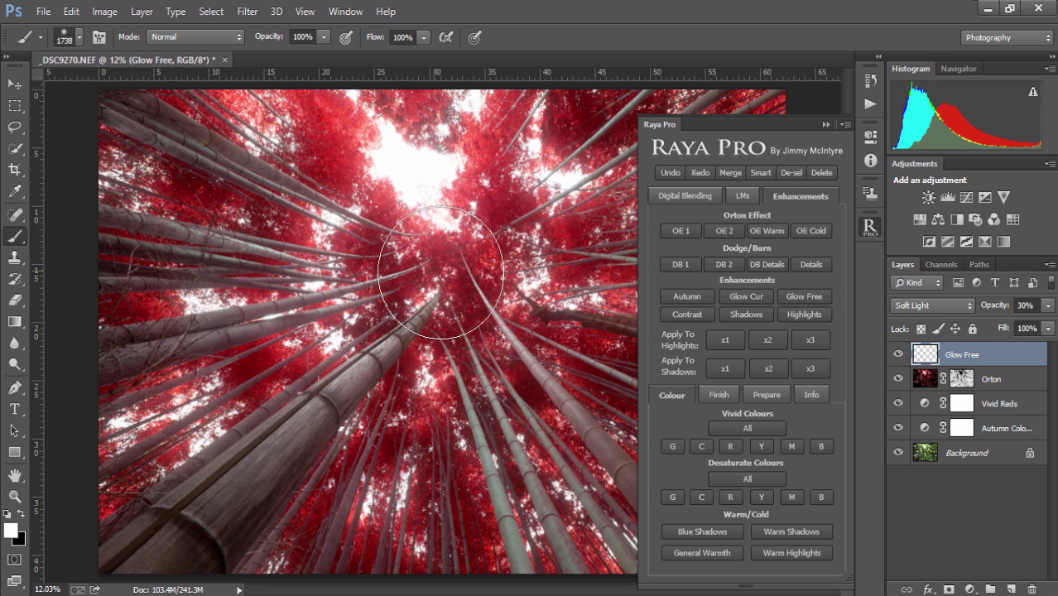
- Paint white glow over the canopy centre, canopy top and left bamboo stems
mouse_move(441, 273)
mouse_down()
mouse_move(432, 198)
mouse_move(390, 130)
mouse_move(366, 166)
mouse_move(398, 248)
mouse_up()
drag(1003, 307, 1010, 302)
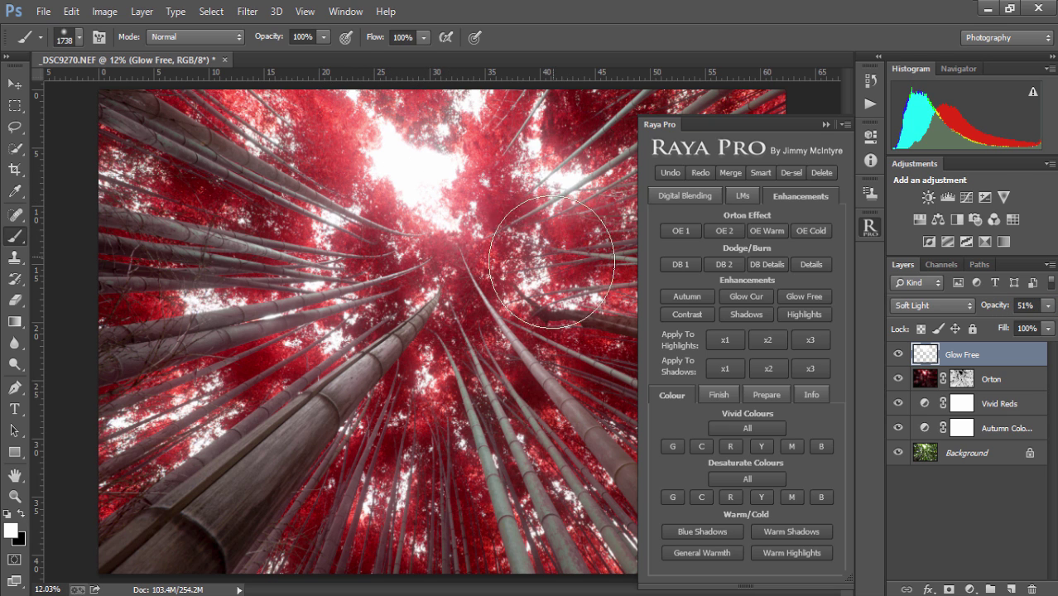
mouse_move(546, 264)
mouse_down()
mouse_move(448, 320)
mouse_move(407, 360)
mouse_move(201, 308)
mouse_move(189, 419)
mouse_move(404, 504)
mouse_move(555, 436)
mouse_up()
drag(416, 179, 397, 171)
click(673, 395)
- Add a Light Vignette and group all the edit layers into Group 1
click(713, 397)
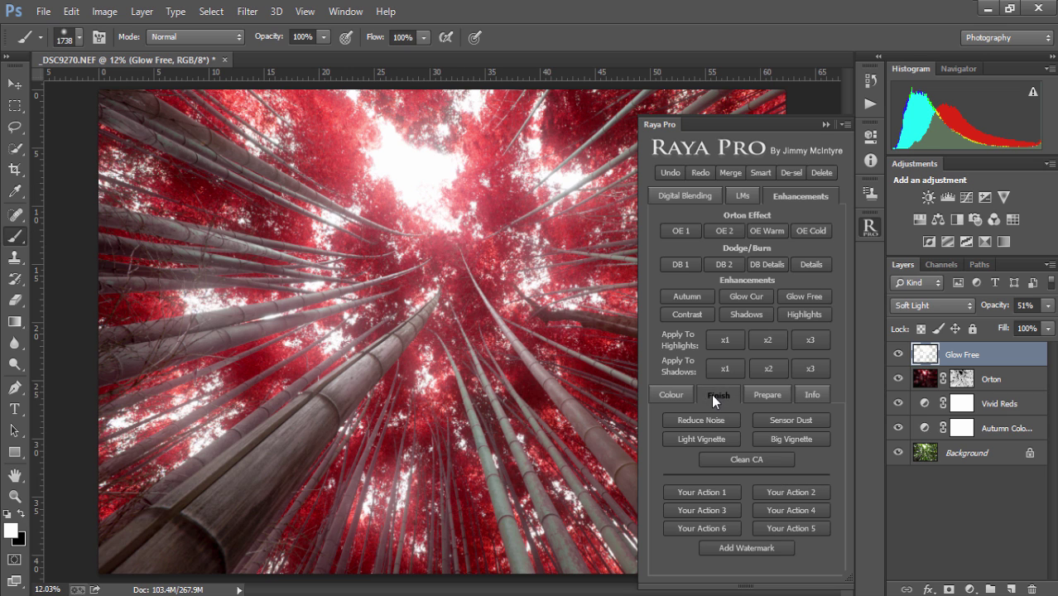
click(691, 440)
shift+click(998, 484)
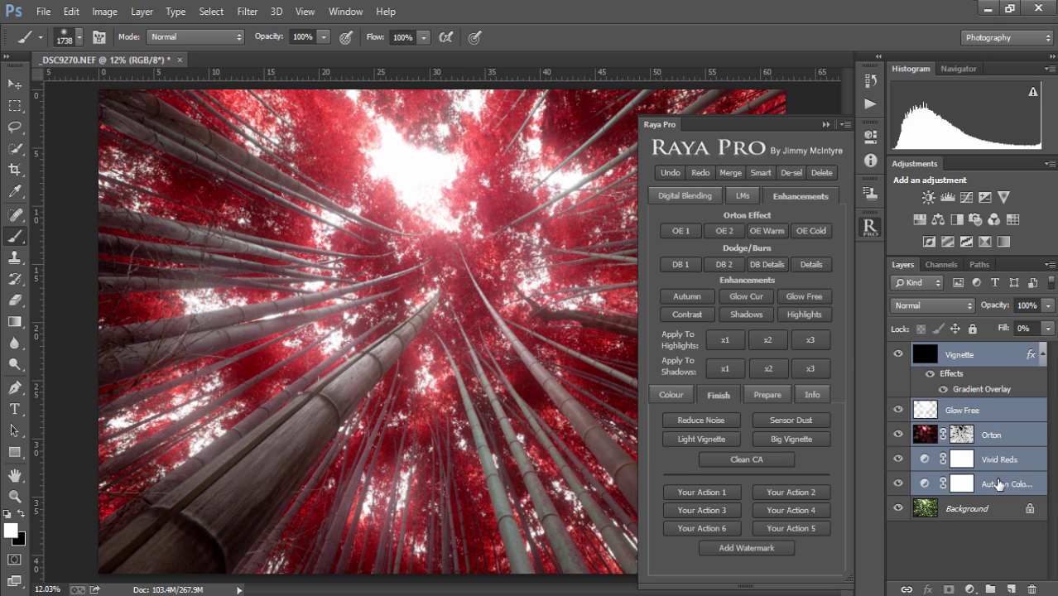
key(ctrl+g)
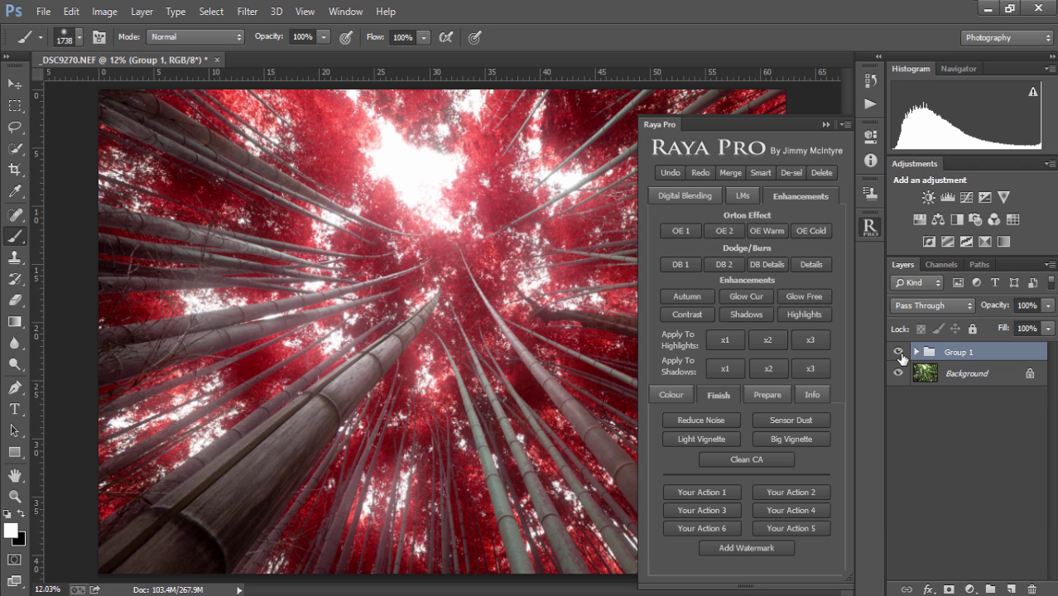
- Toggle Group 1's visibility to compare the bamboo edits against the original
click(898, 352)
click(825, 125)
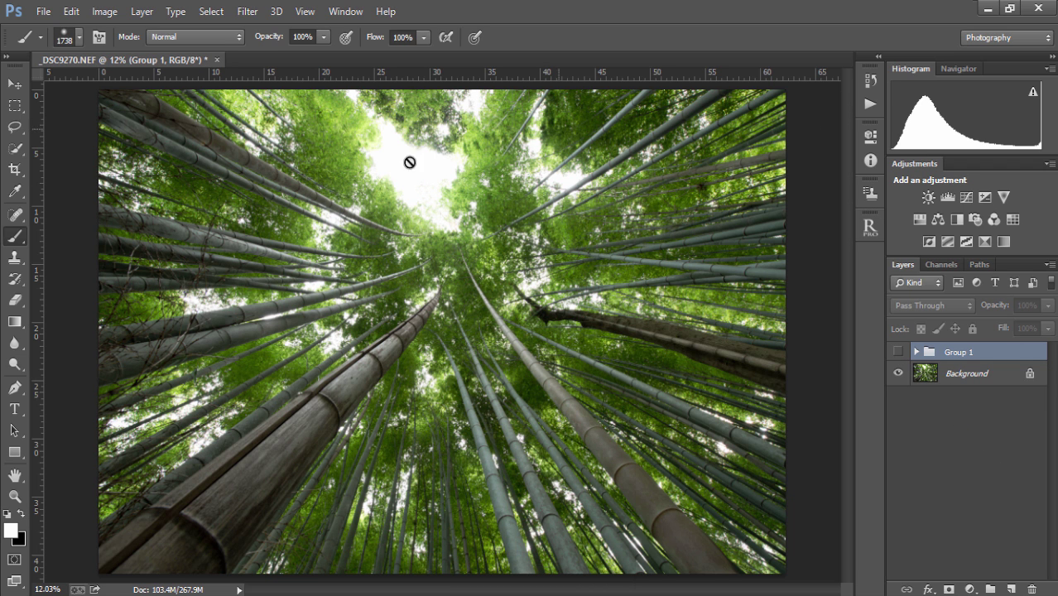
click(899, 352)
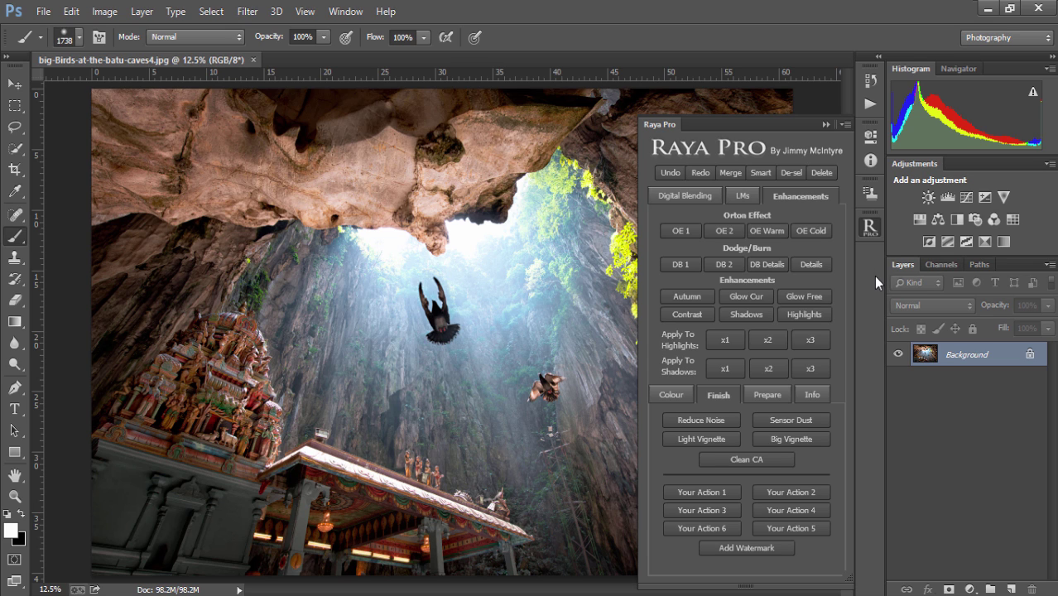
- Add the DB Details layer with the High Pass radius lowered to 14.1 px
click(763, 262)
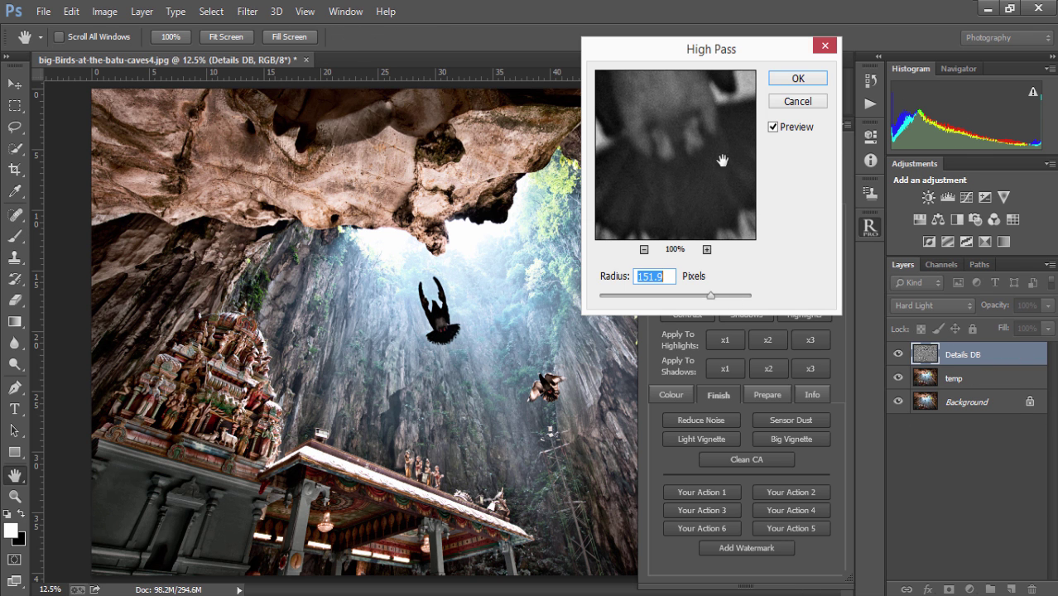
click(715, 297)
drag(714, 299, 663, 299)
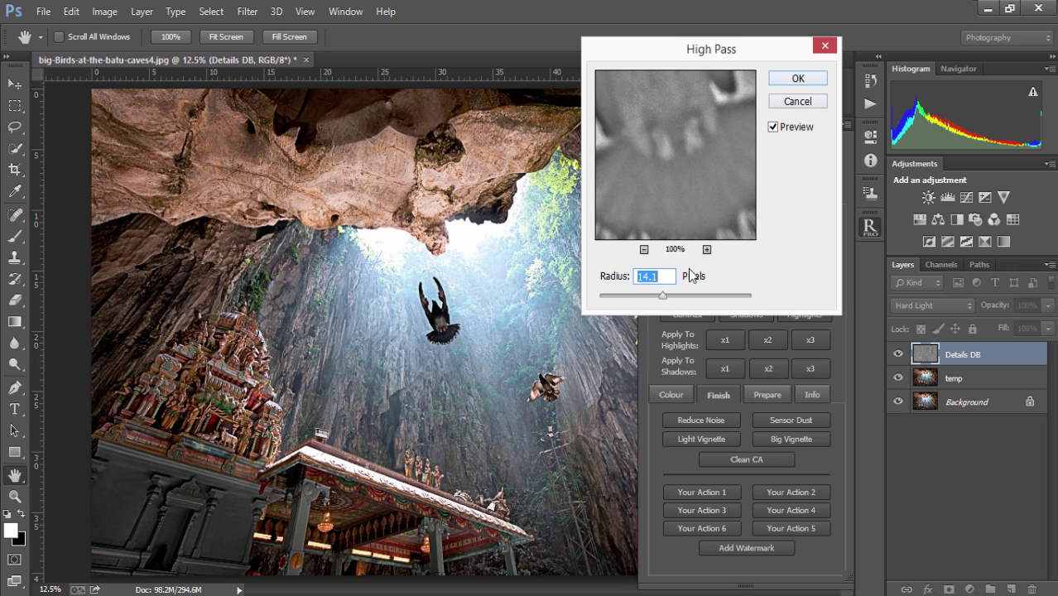
click(793, 79)
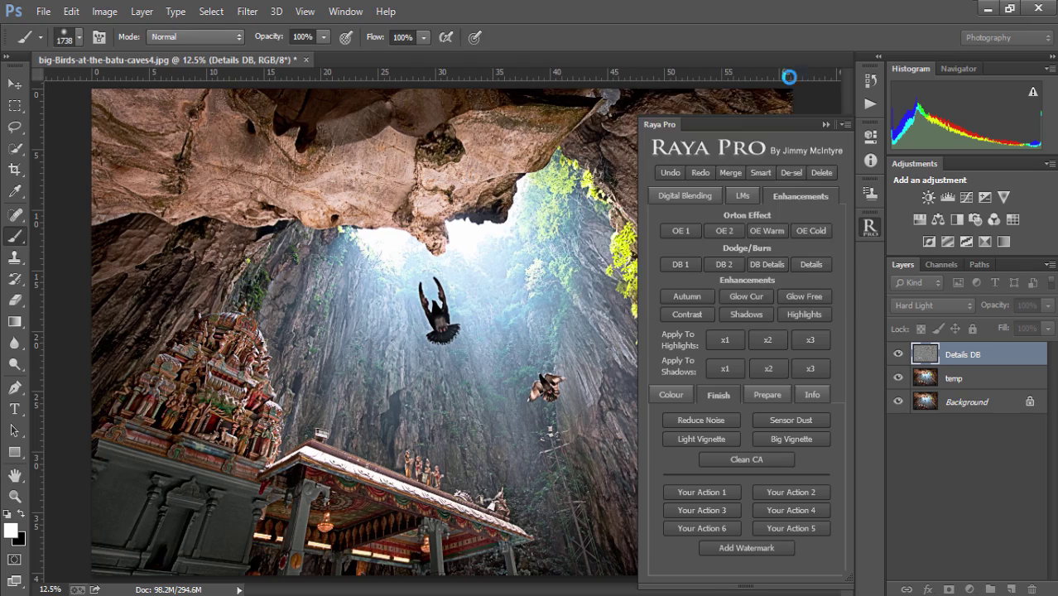
- Zoom in and paint the Details DB mask white over the rock overhang, comparing before and after
click(14, 496)
drag(463, 114, 510, 114)
key(b)
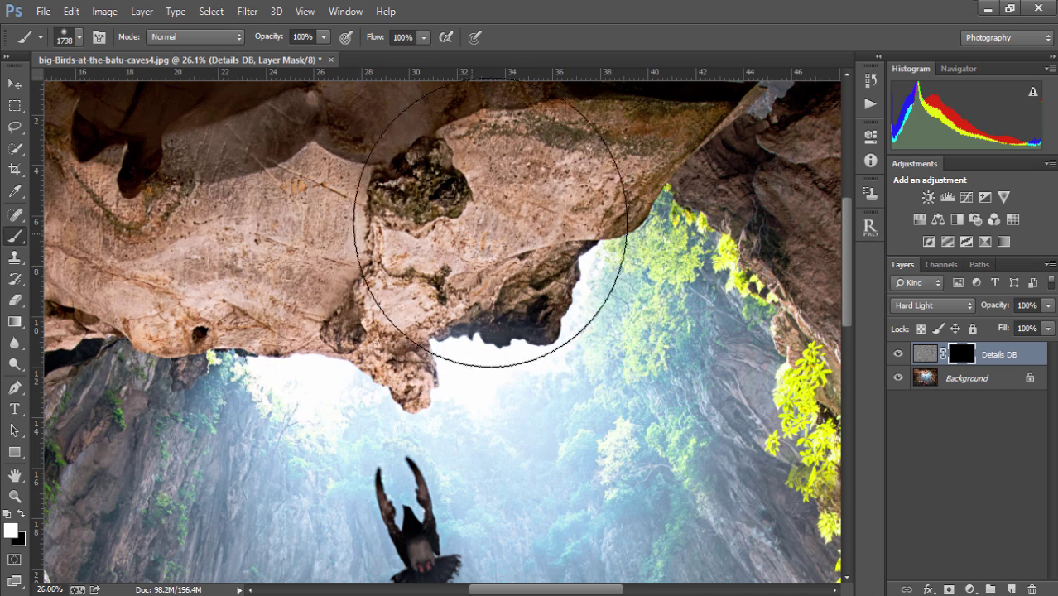
drag(496, 217, 532, 208)
click(898, 355)
click(898, 354)
click(899, 355)
click(899, 354)
- Zoom out and paint detail onto the right rock wall, then toggle the layer to compare
key(z)
scroll(531, 488, down, 3)
scroll(755, 381, right, 5)
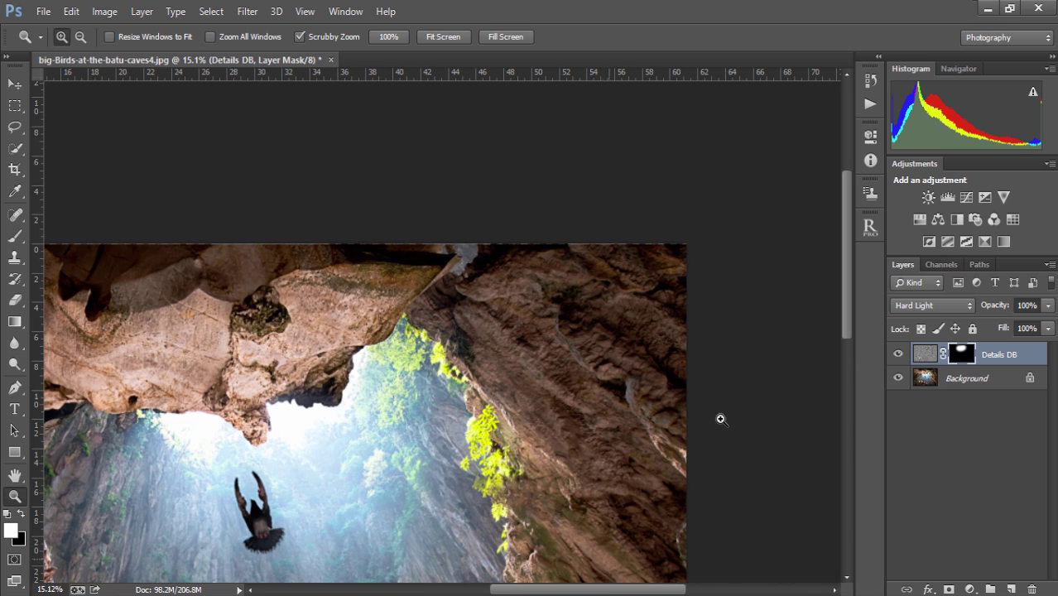
scroll(807, 344, down, 3)
key(b)
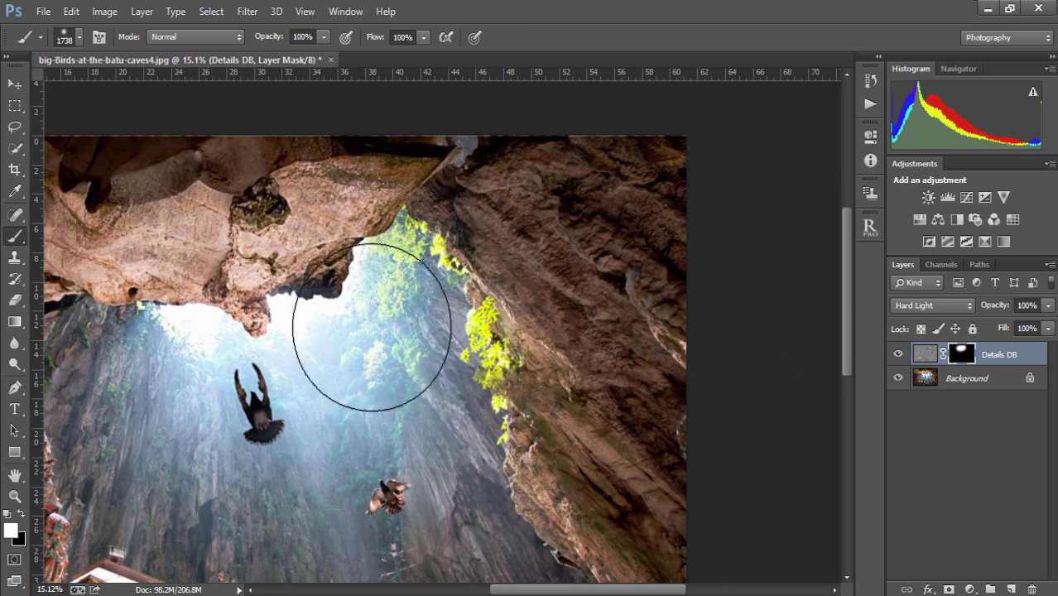
mouse_move(471, 329)
mouse_down()
mouse_move(579, 308)
mouse_move(547, 261)
mouse_move(500, 236)
mouse_move(593, 427)
mouse_move(604, 244)
mouse_move(583, 209)
mouse_move(644, 190)
mouse_up()
click(898, 354)
click(899, 354)
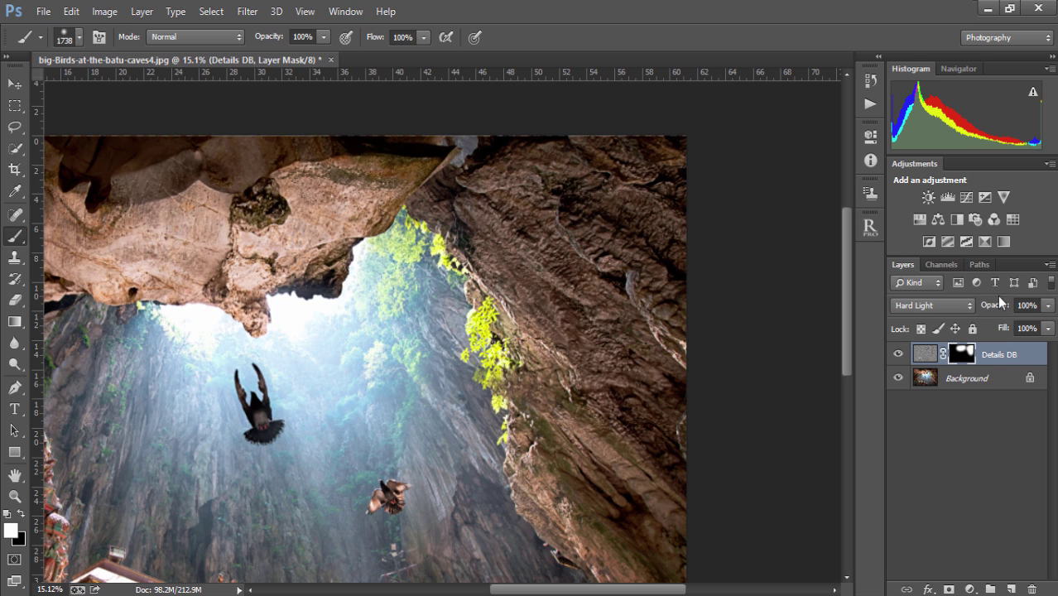
- Try a lower Details DB opacity, compare, then restore it to 100%
drag(1002, 300, 977, 307)
click(897, 355)
click(897, 355)
drag(996, 312, 1055, 307)
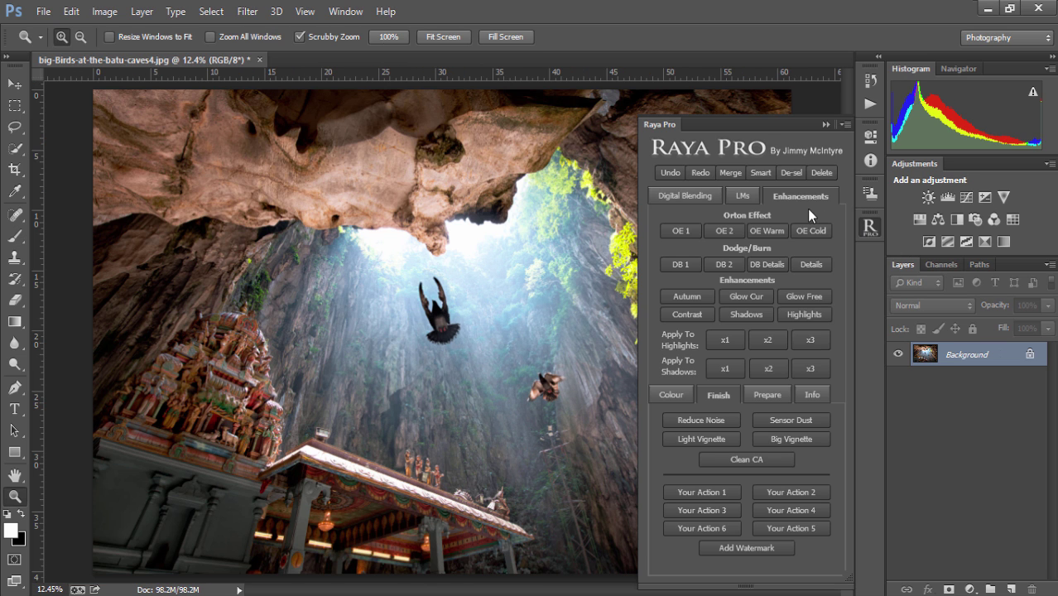
- Apply the OE Warm Orton glow with a slightly reduced blur radius and compare it
click(767, 231)
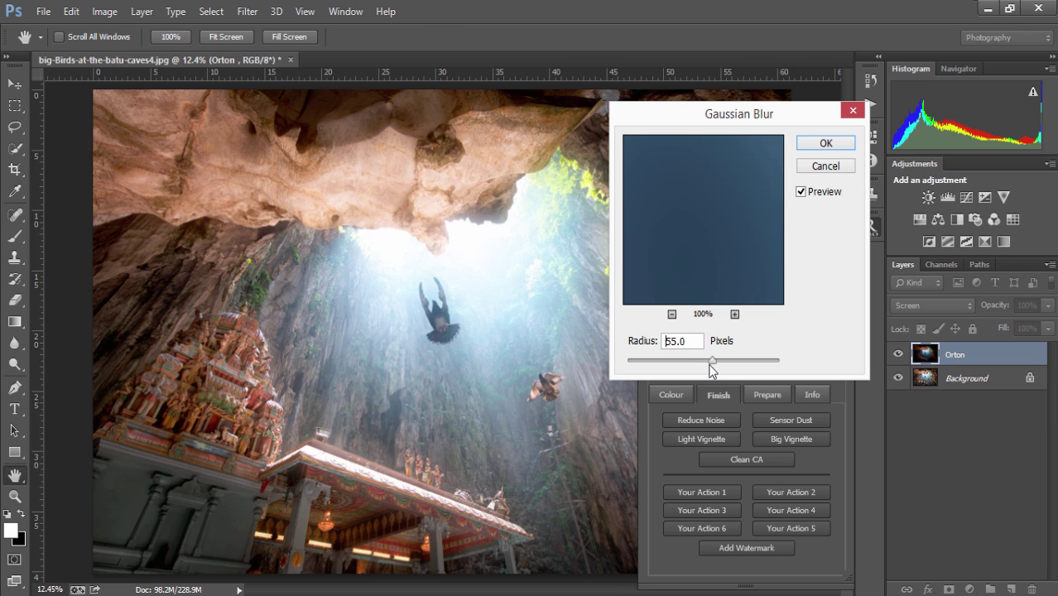
drag(711, 365, 704, 366)
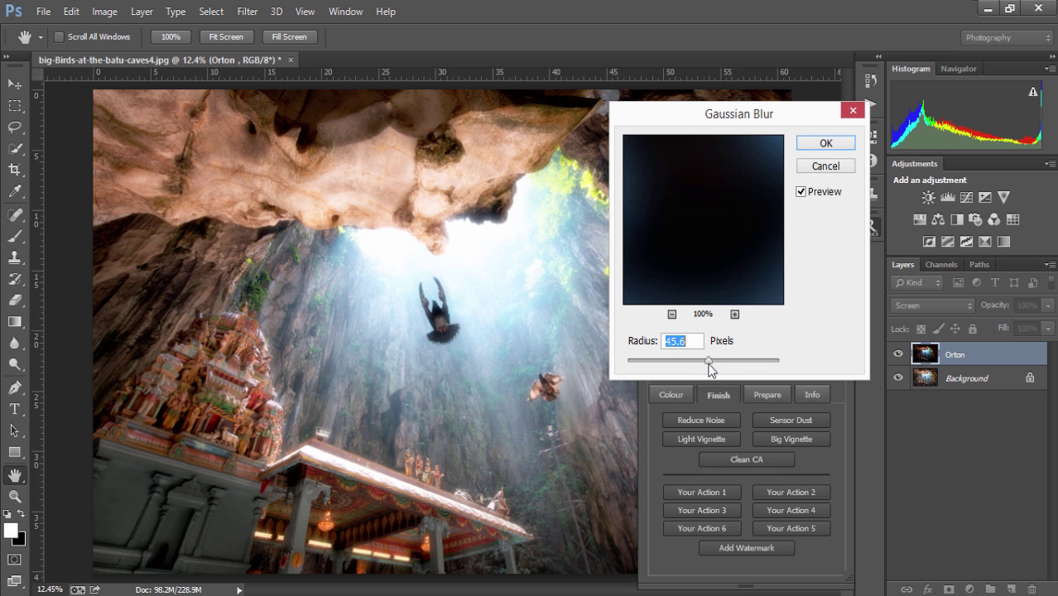
click(804, 145)
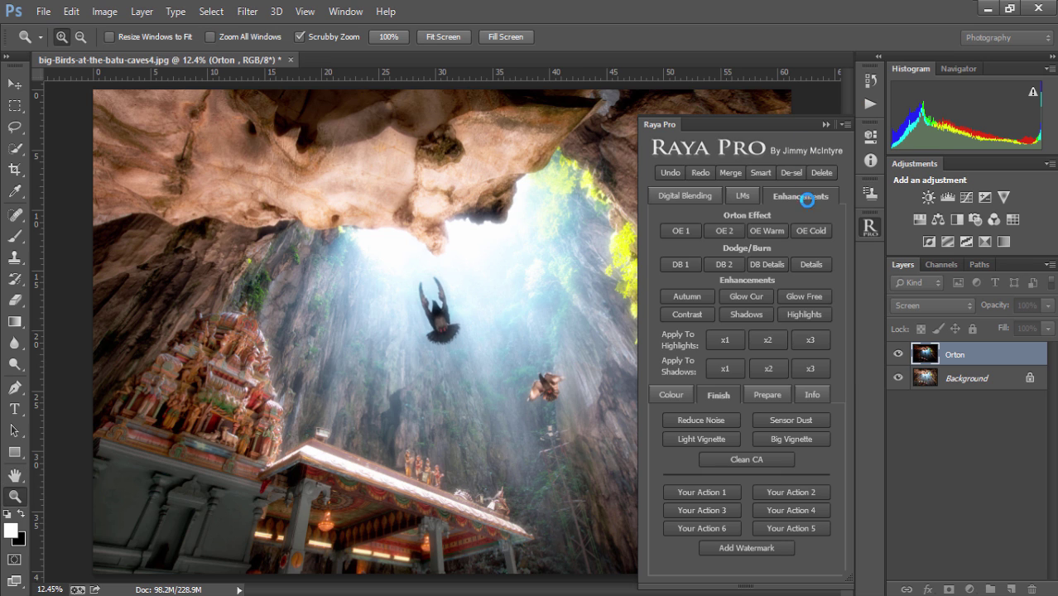
click(826, 124)
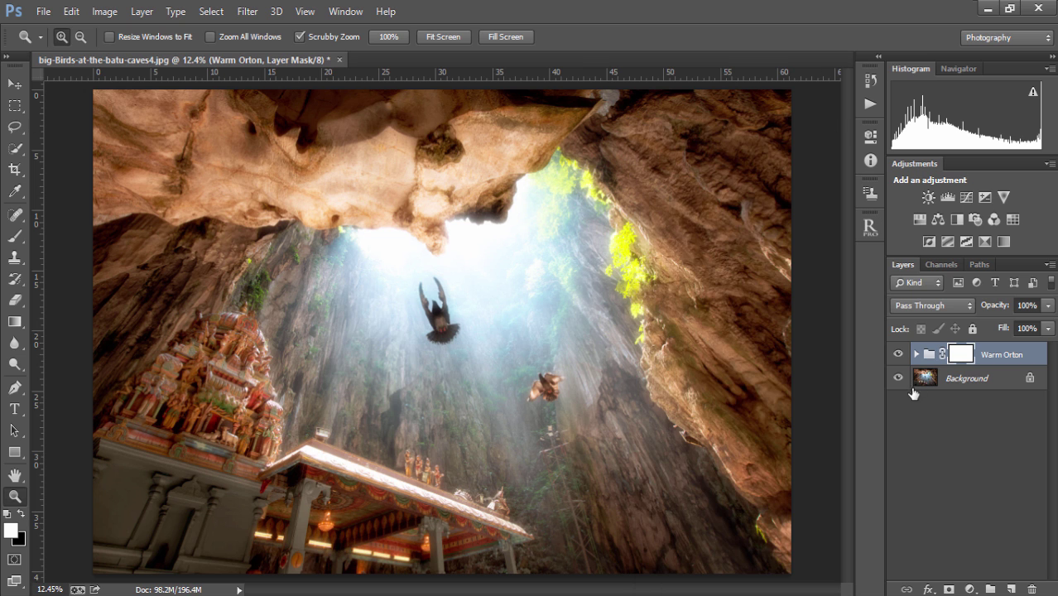
click(900, 355)
click(900, 355)
- Limit the warm glow to the shadows and set the Orton layer opacity to 70%
click(869, 225)
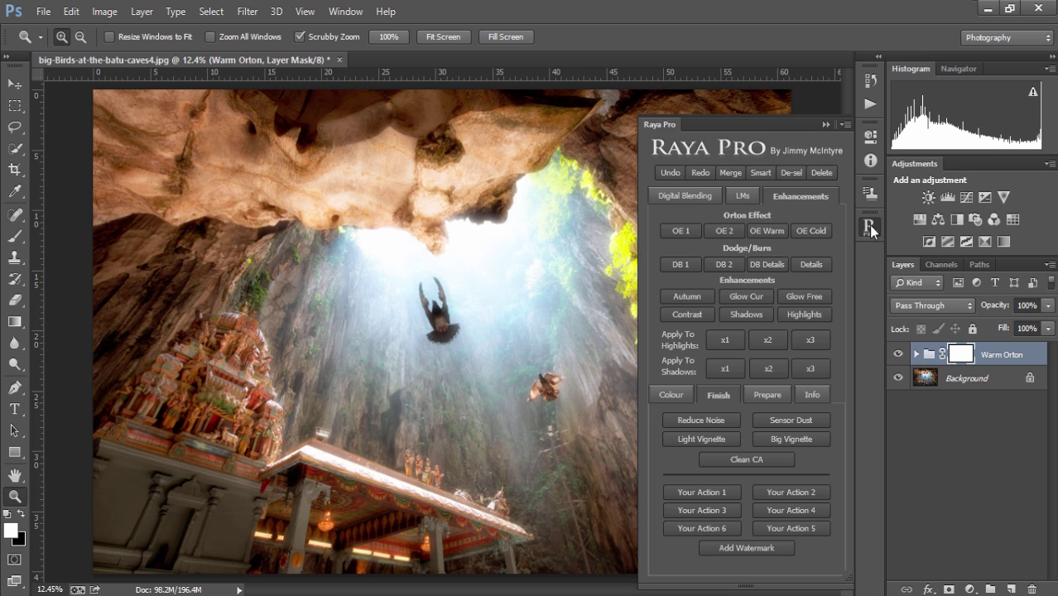
click(737, 372)
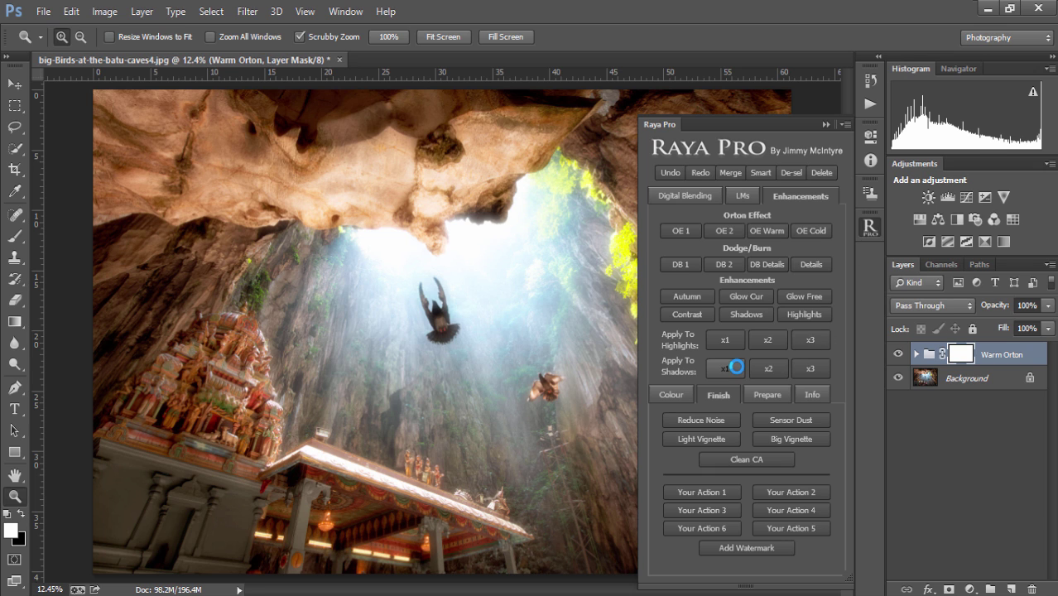
click(932, 403)
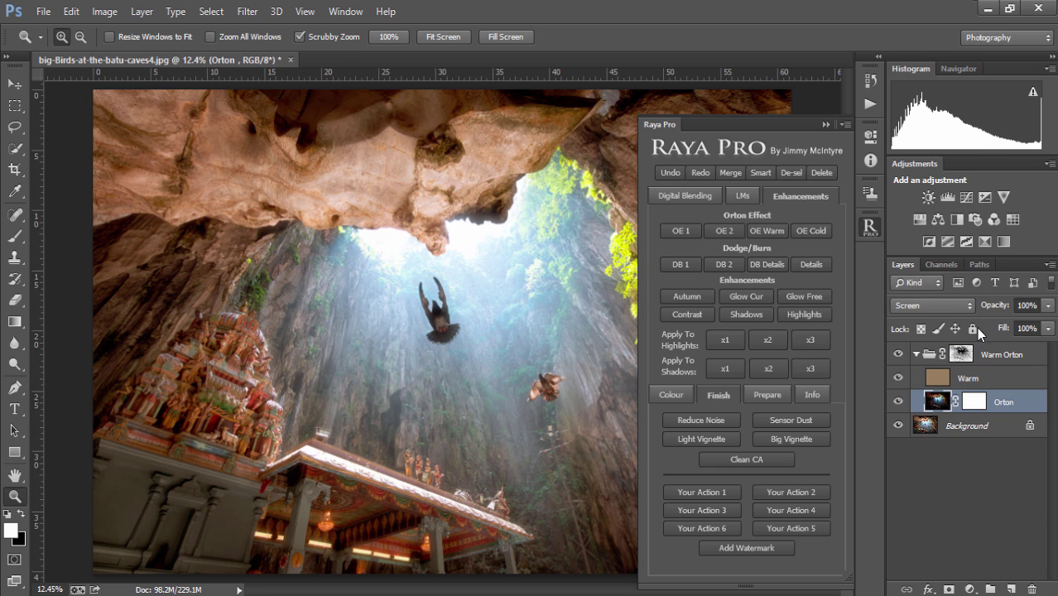
drag(1005, 306, 976, 306)
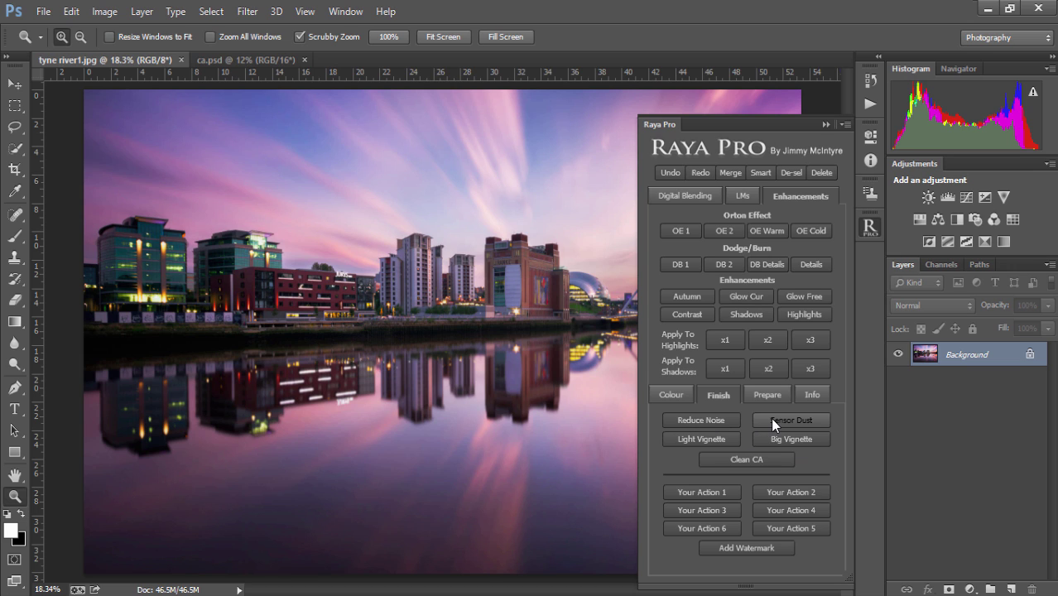
- Add a Reveal Sensor Dust layer to the river photo, then hide it to compare with the colour image
click(773, 421)
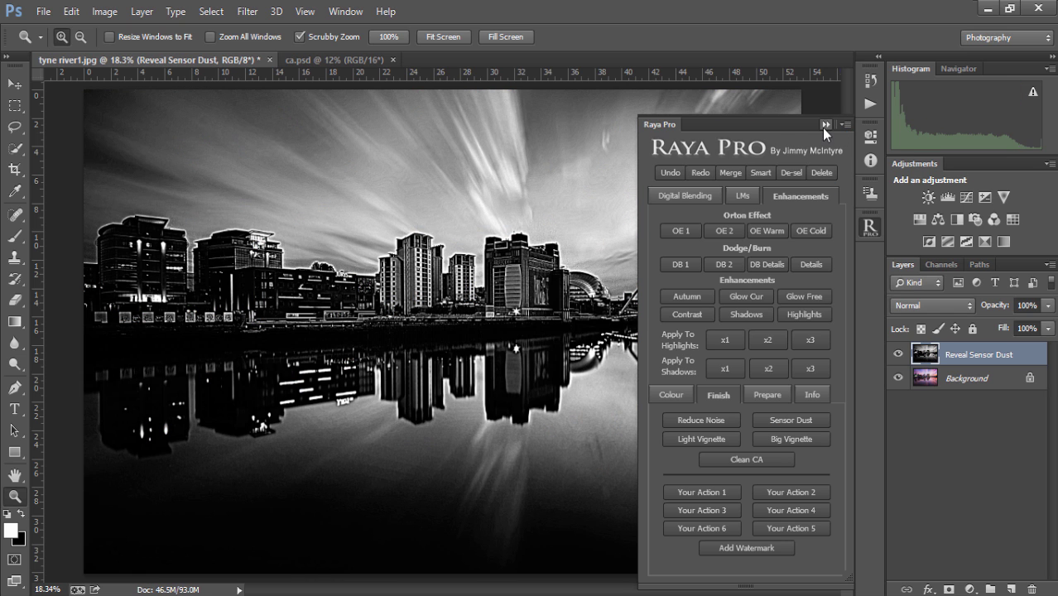
click(825, 125)
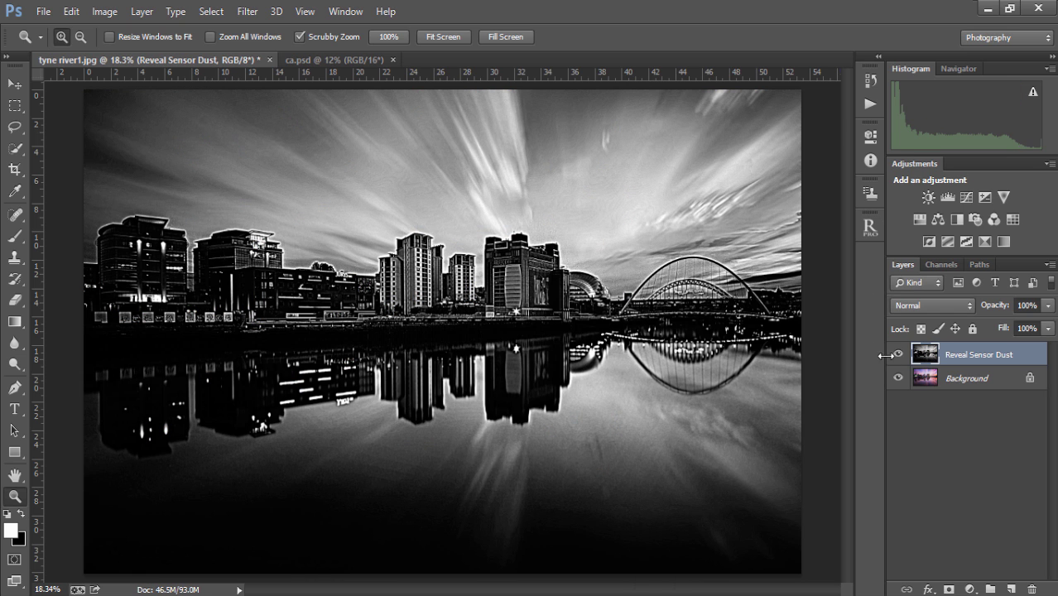
click(898, 355)
- Zoom into the bridge with the dust layer shown again, then fit the image to screen
drag(751, 142, 806, 138)
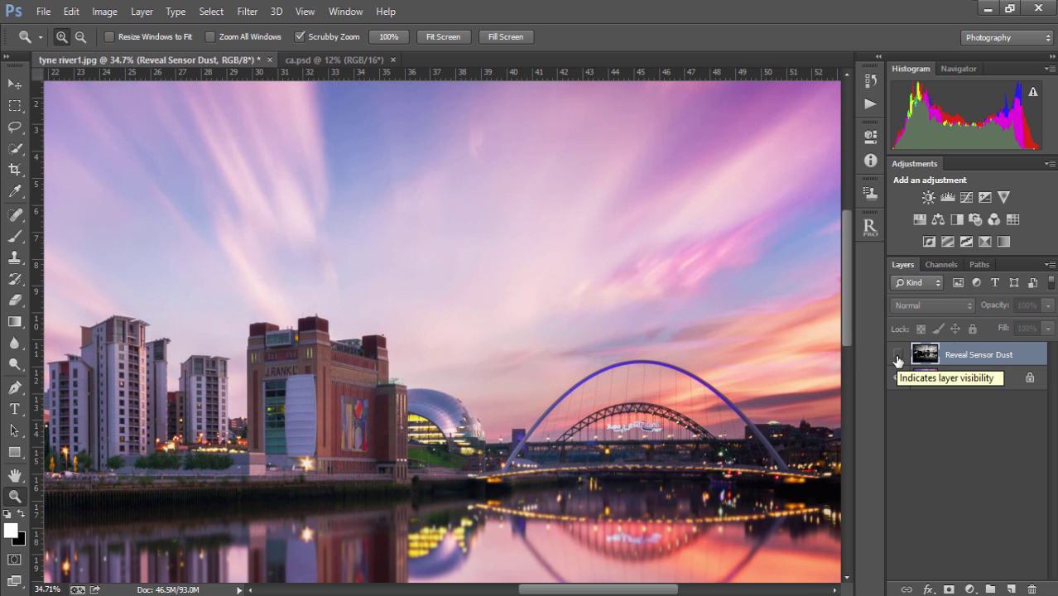
click(898, 356)
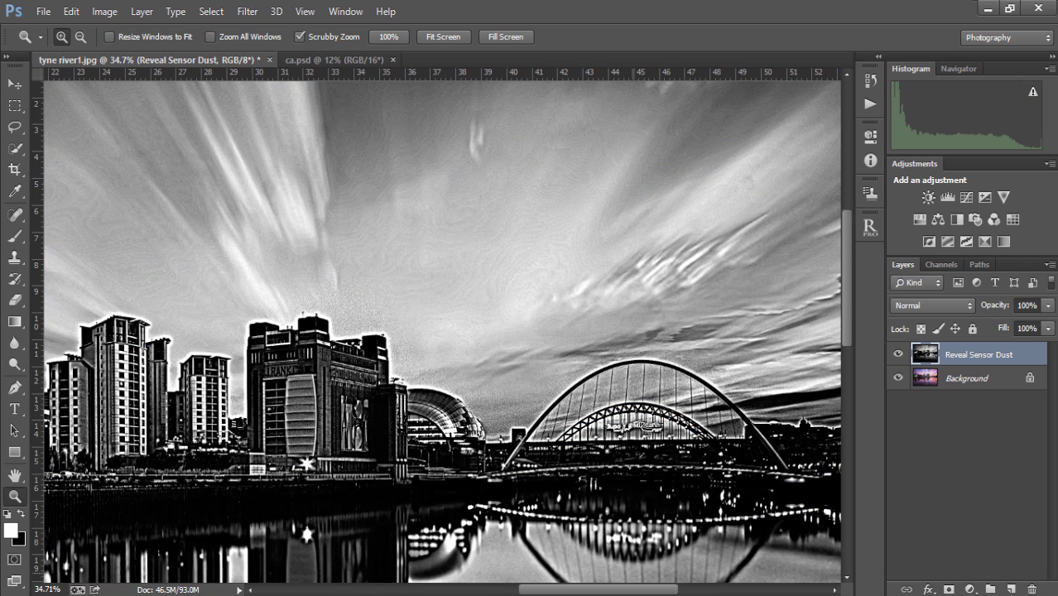
scroll(625, 593, up, 3)
scroll(625, 593, left, 10)
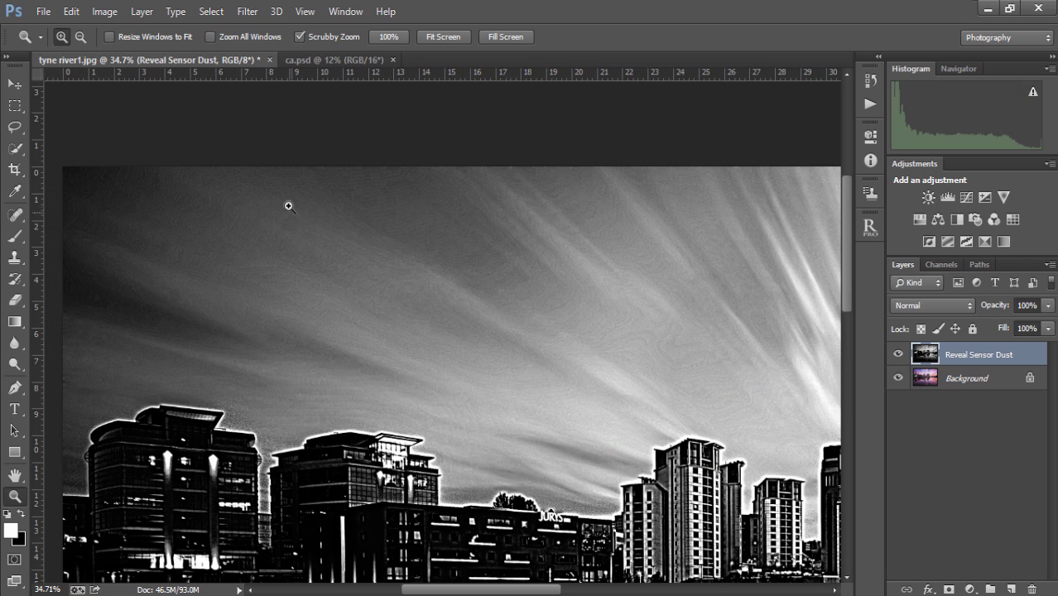
click(447, 37)
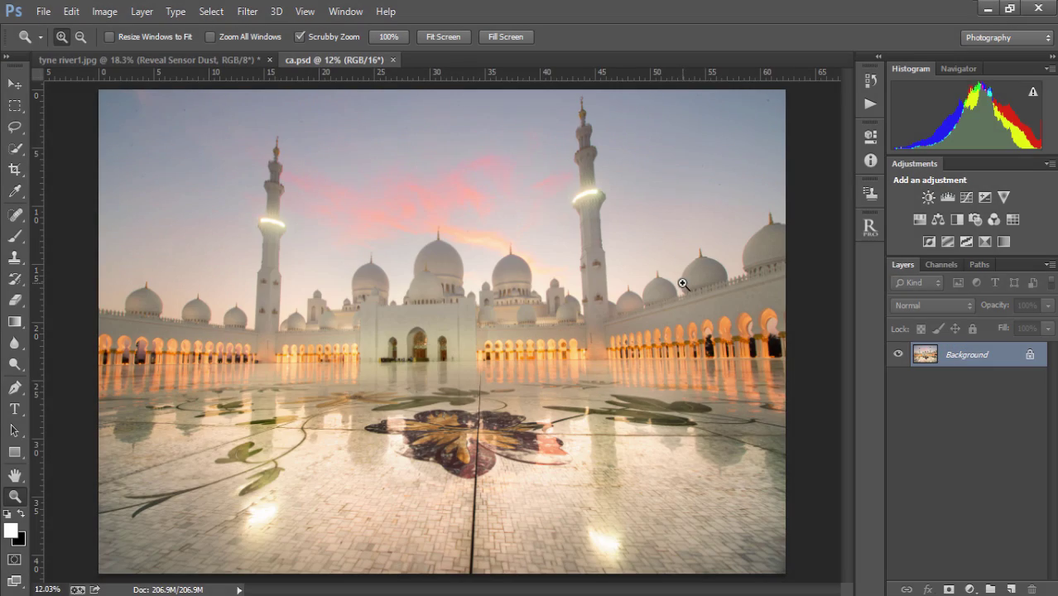
- Add a Clean CA layer on the mosque and paint it along the dome edges with a size-73 brush
drag(684, 284, 805, 302)
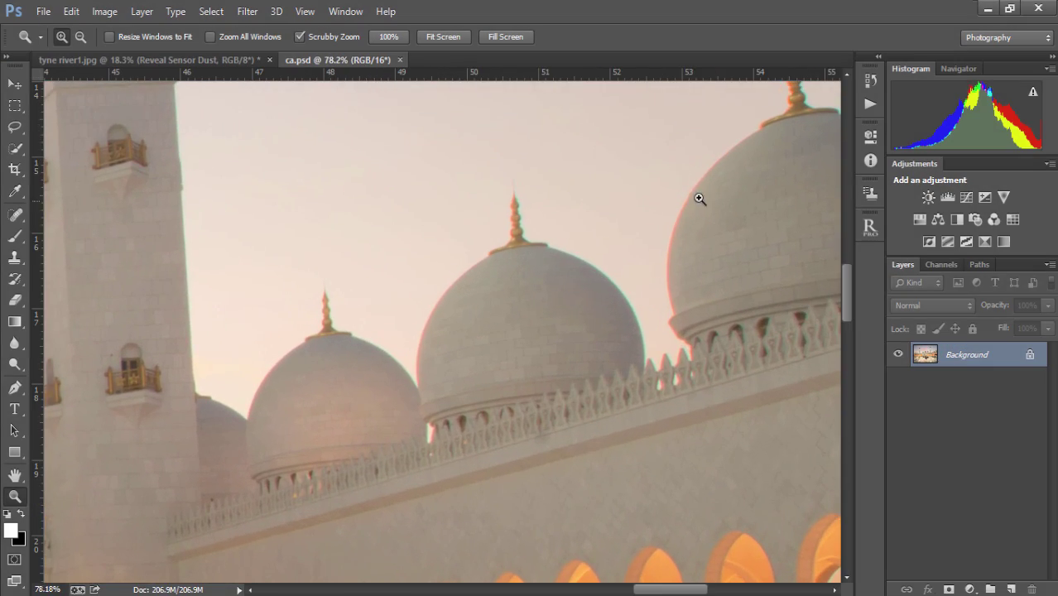
click(870, 227)
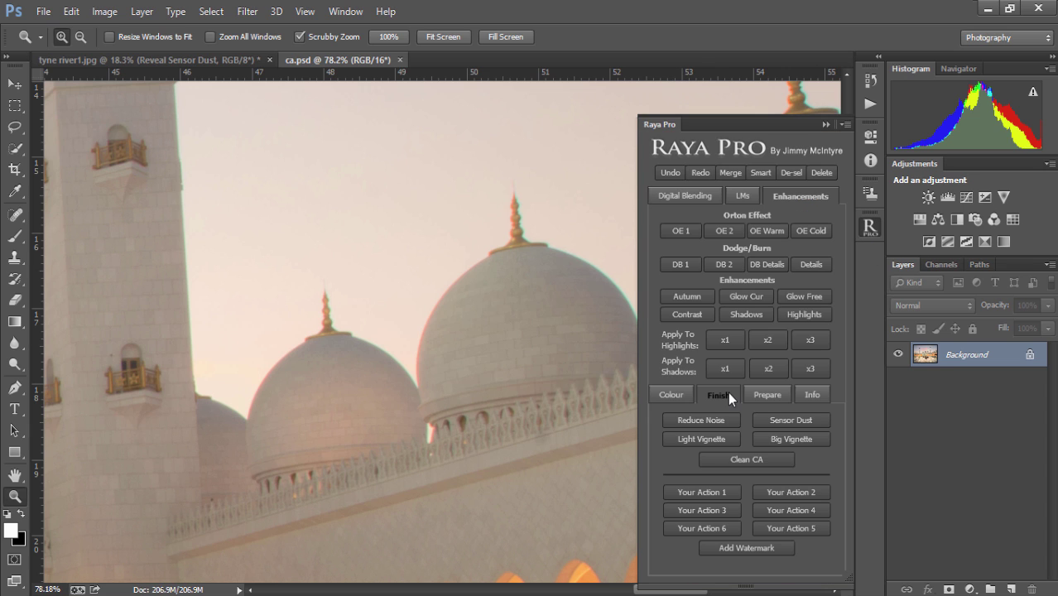
click(753, 461)
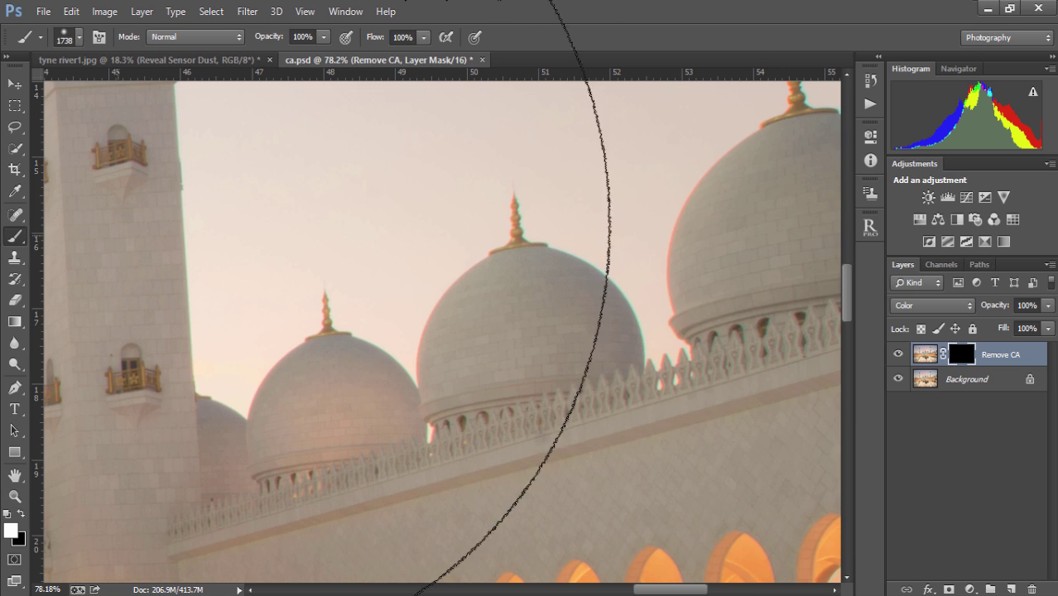
key(bracketleft)
key(bracketleft)
key(bracketleft)
key(bracketleft)
key(bracketleft)
key(bracketleft)
key(bracketleft)
key(bracketleft)
key(bracketleft)
key(bracketleft)
mouse_move(647, 182)
mouse_down()
mouse_move(740, 144)
mouse_move(689, 212)
mouse_move(673, 260)
mouse_move(685, 346)
mouse_move(667, 369)
mouse_move(685, 359)
mouse_move(689, 335)
mouse_up()
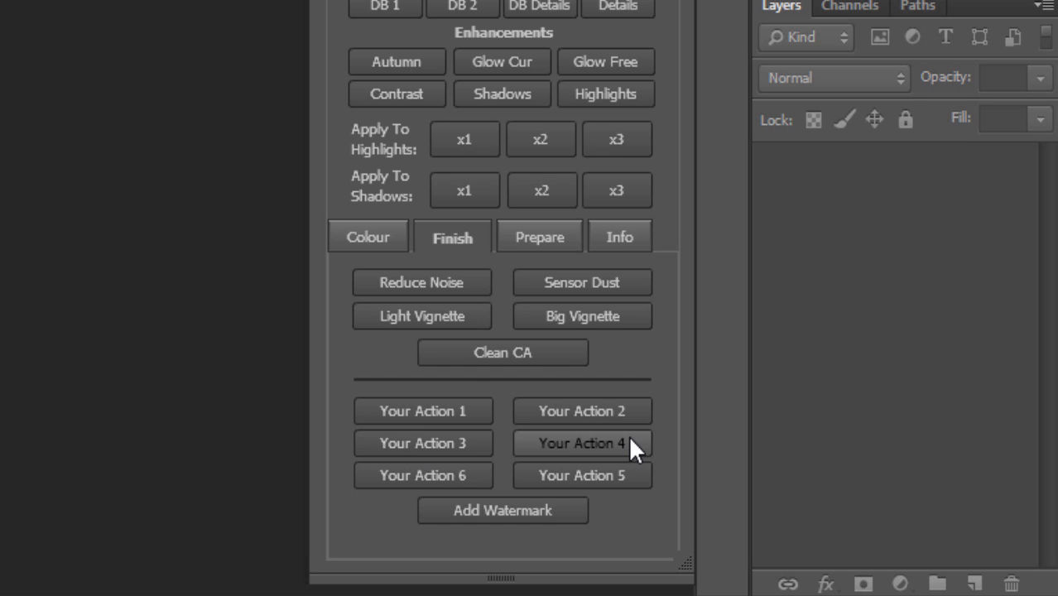
- Show Raya Pro's Prepare tab with its web sharpen-and-resize presets
click(542, 237)
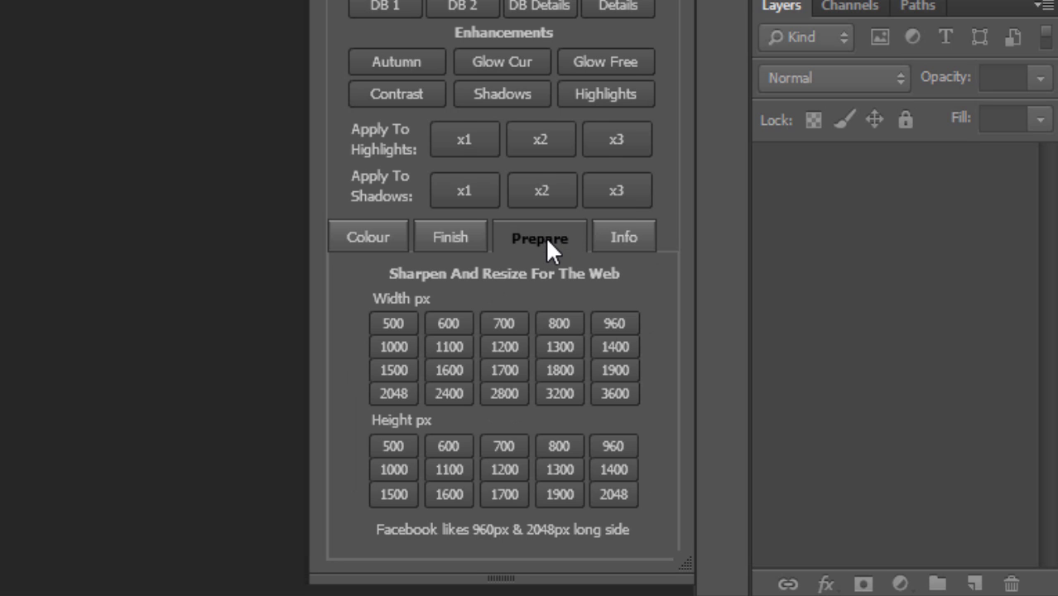